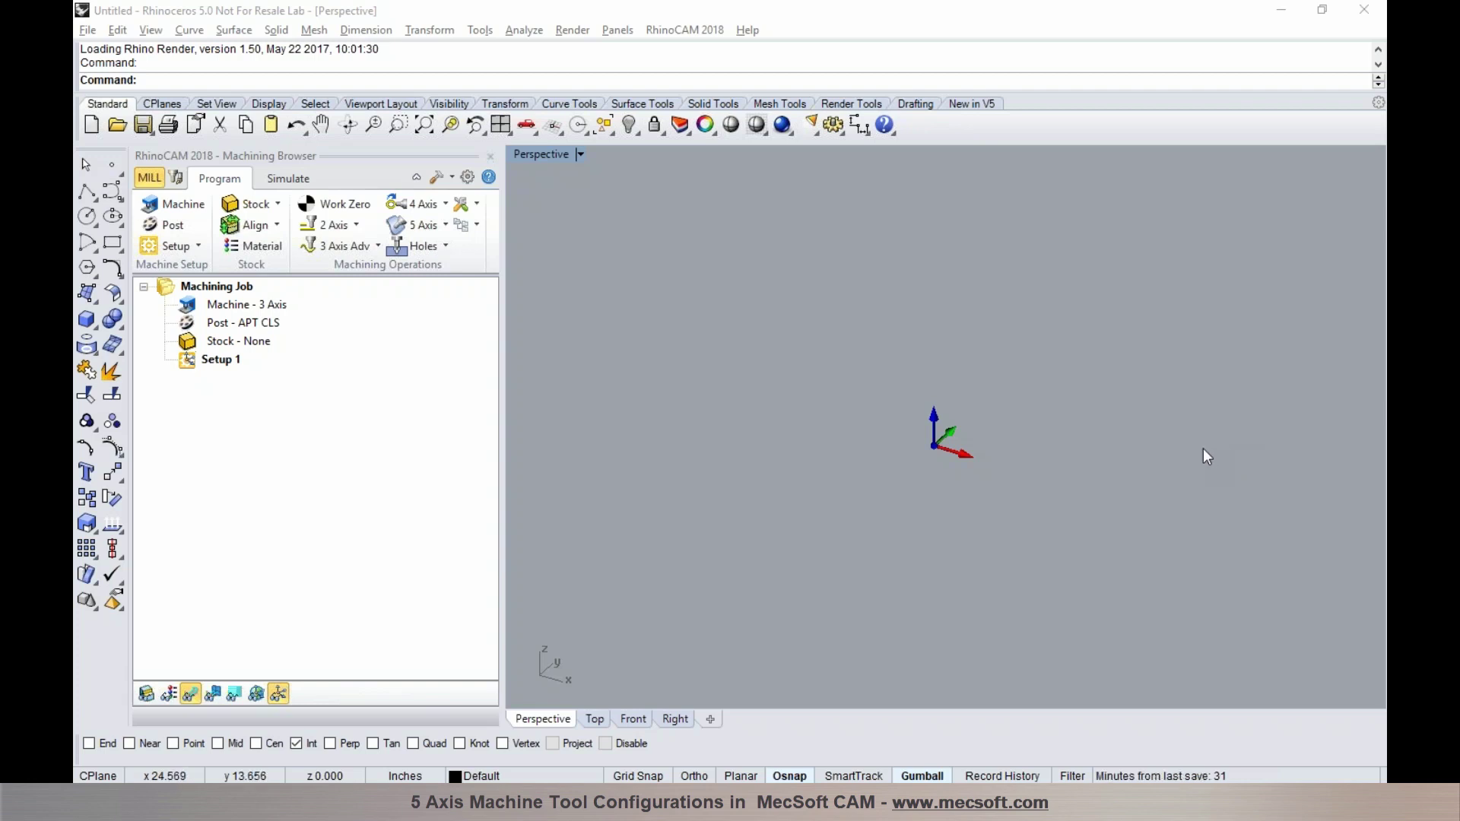
# - Start the machine tool setup, set Number of Axes to 5 Axis, and list its configurations
pyautogui.click(216, 181)
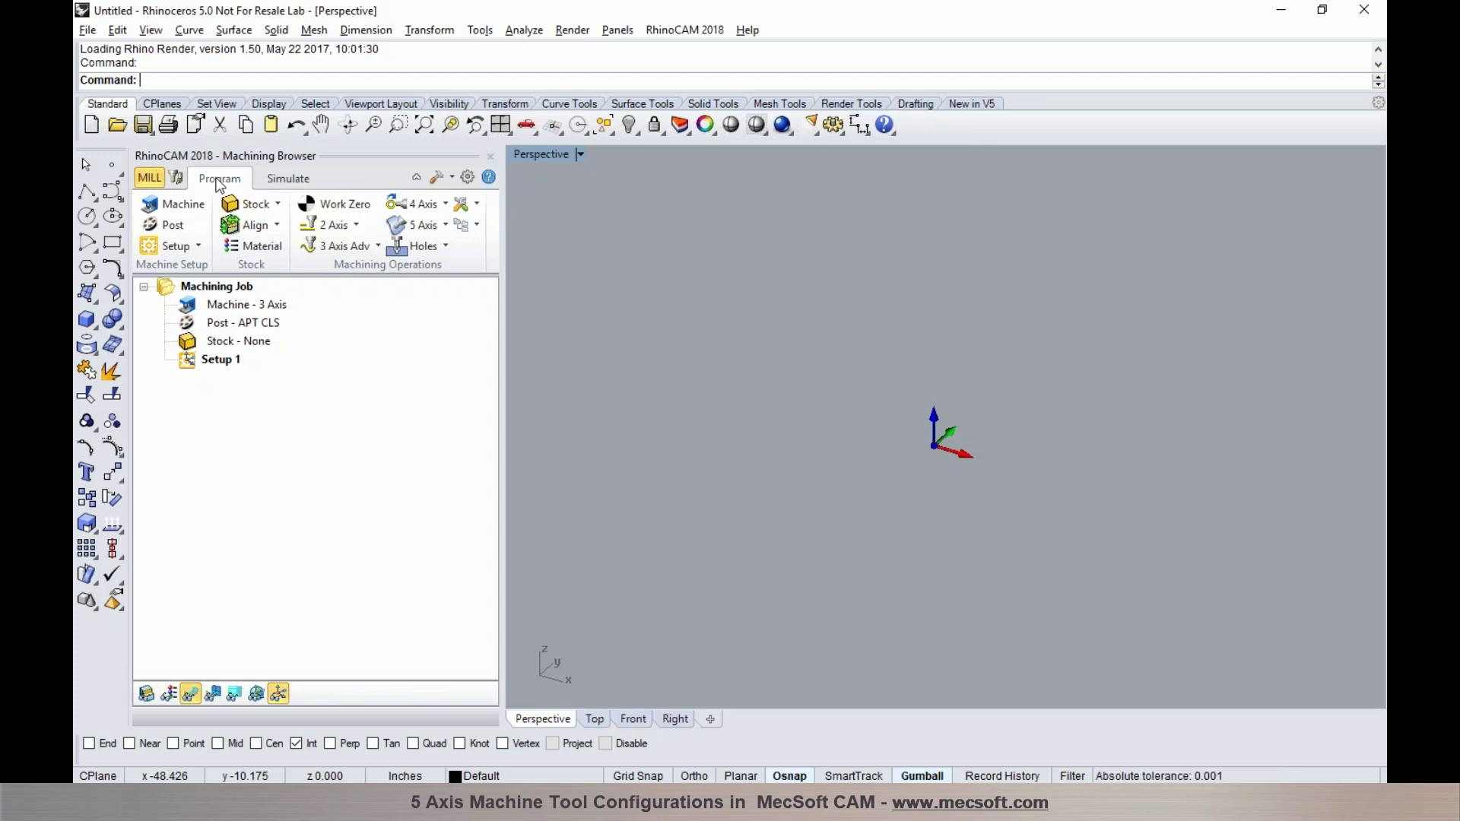
pyautogui.click(185, 215)
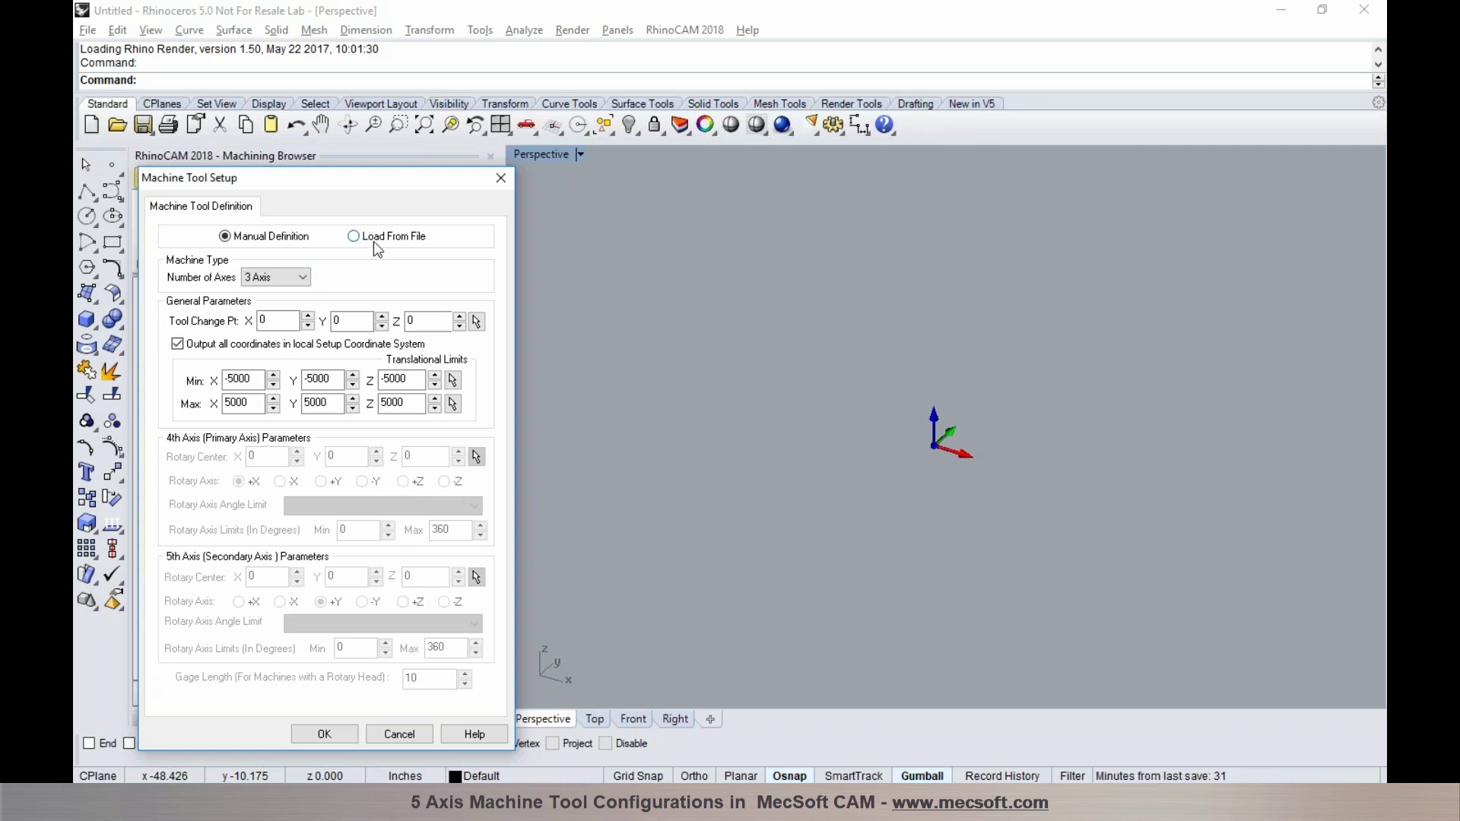
pyautogui.click(300, 280)
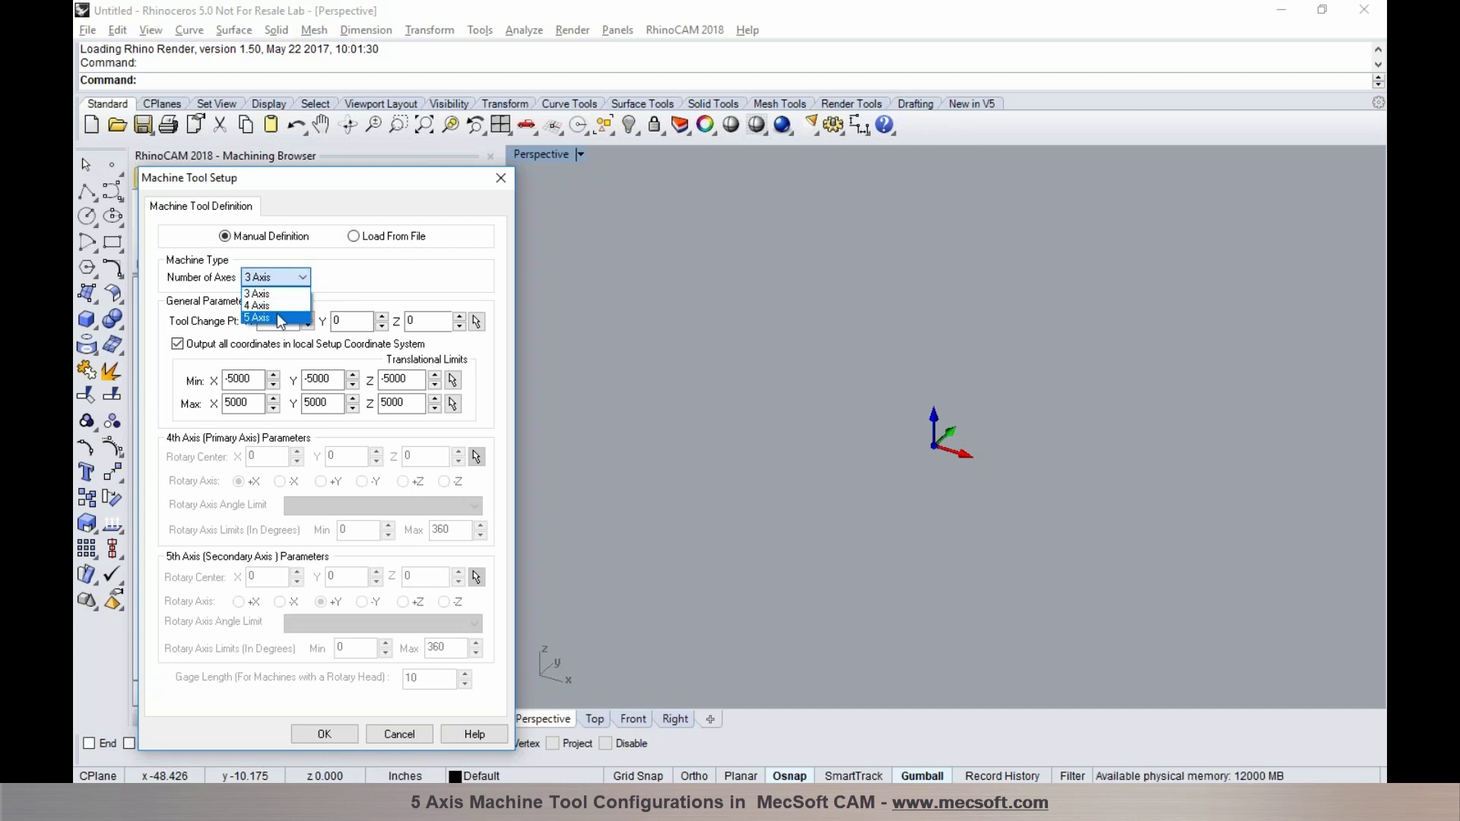
pyautogui.click(276, 318)
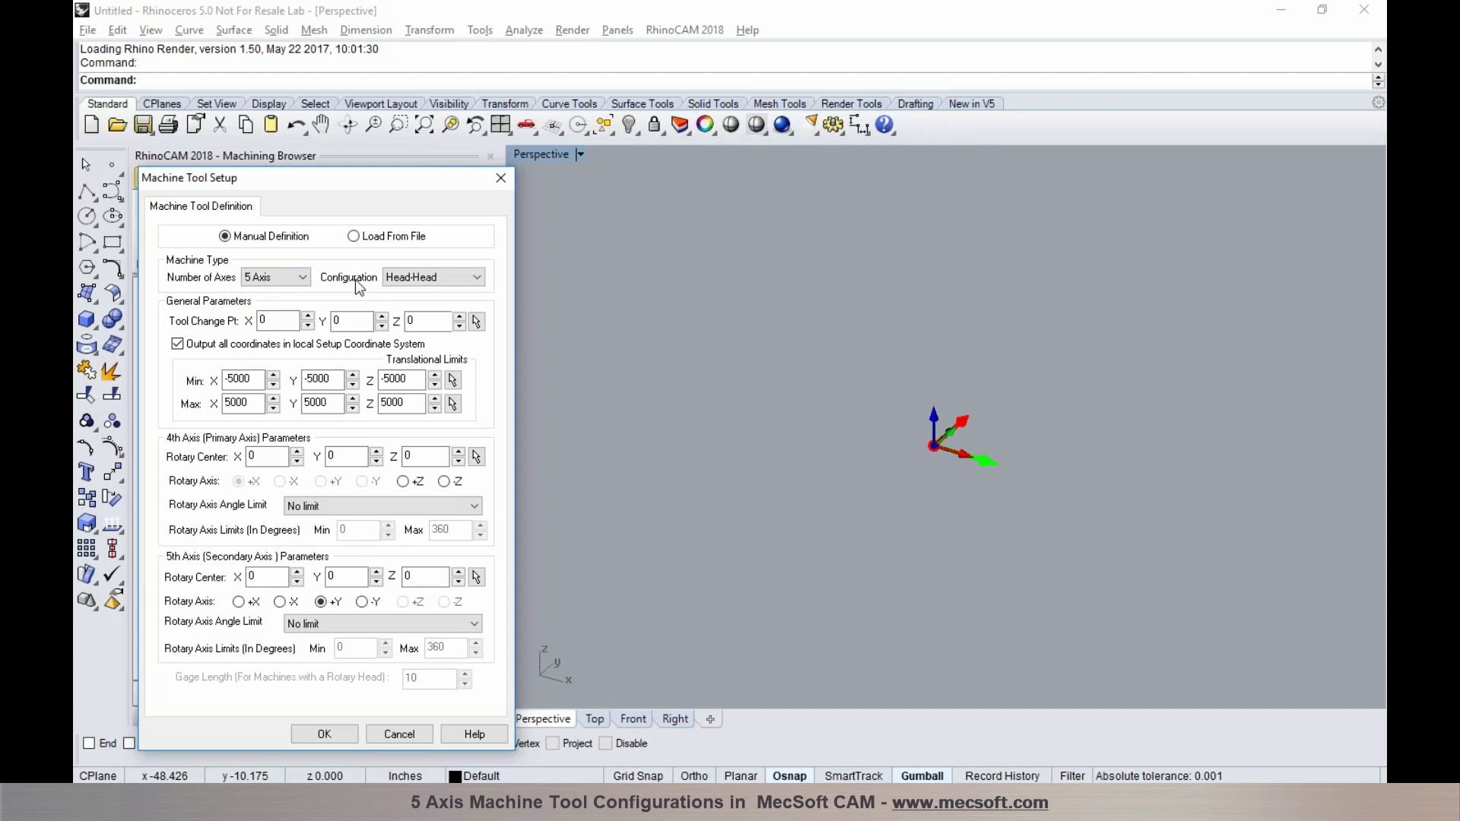
pyautogui.click(475, 279)
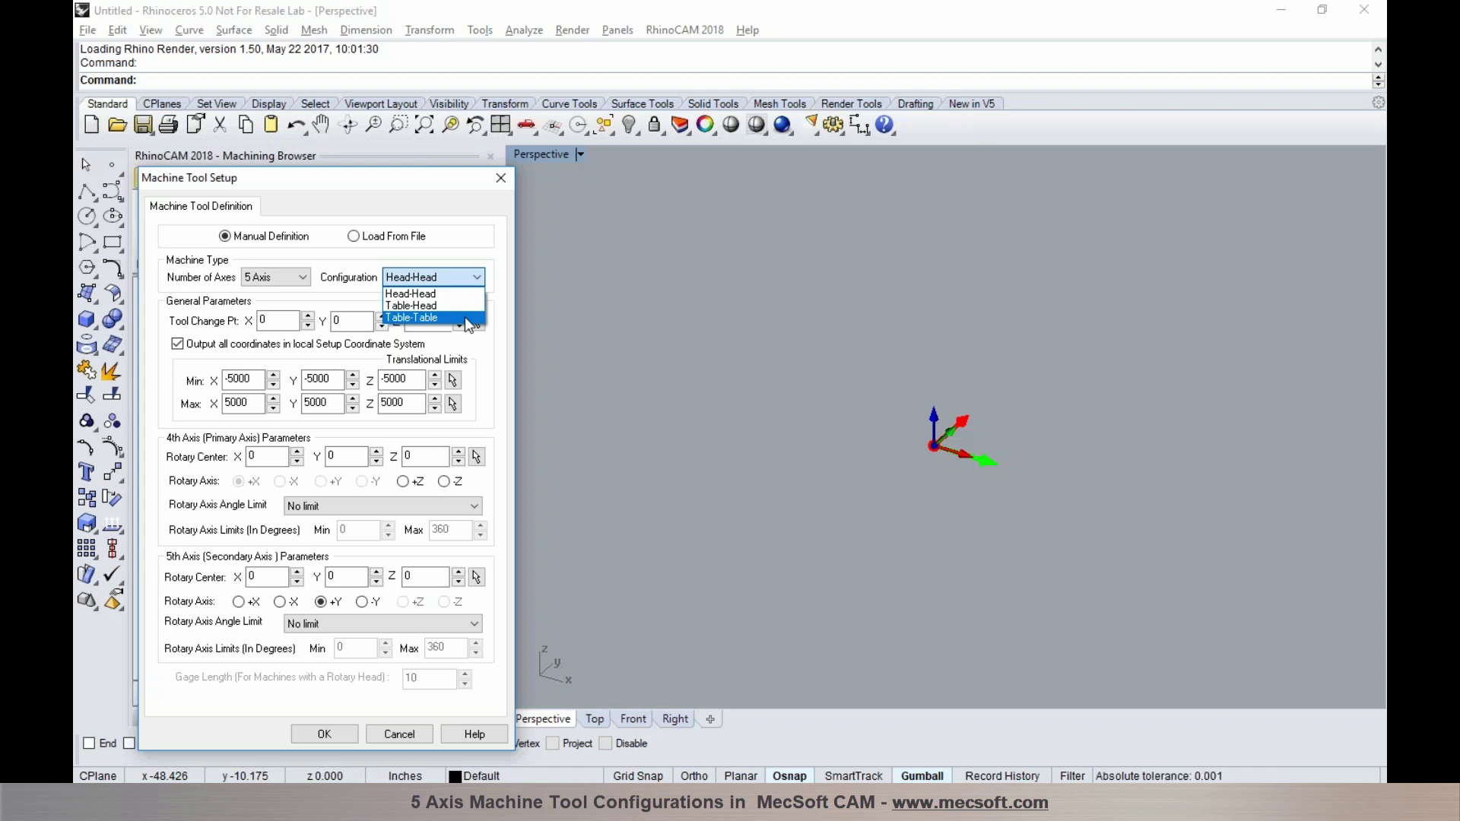
pyautogui.click(499, 323)
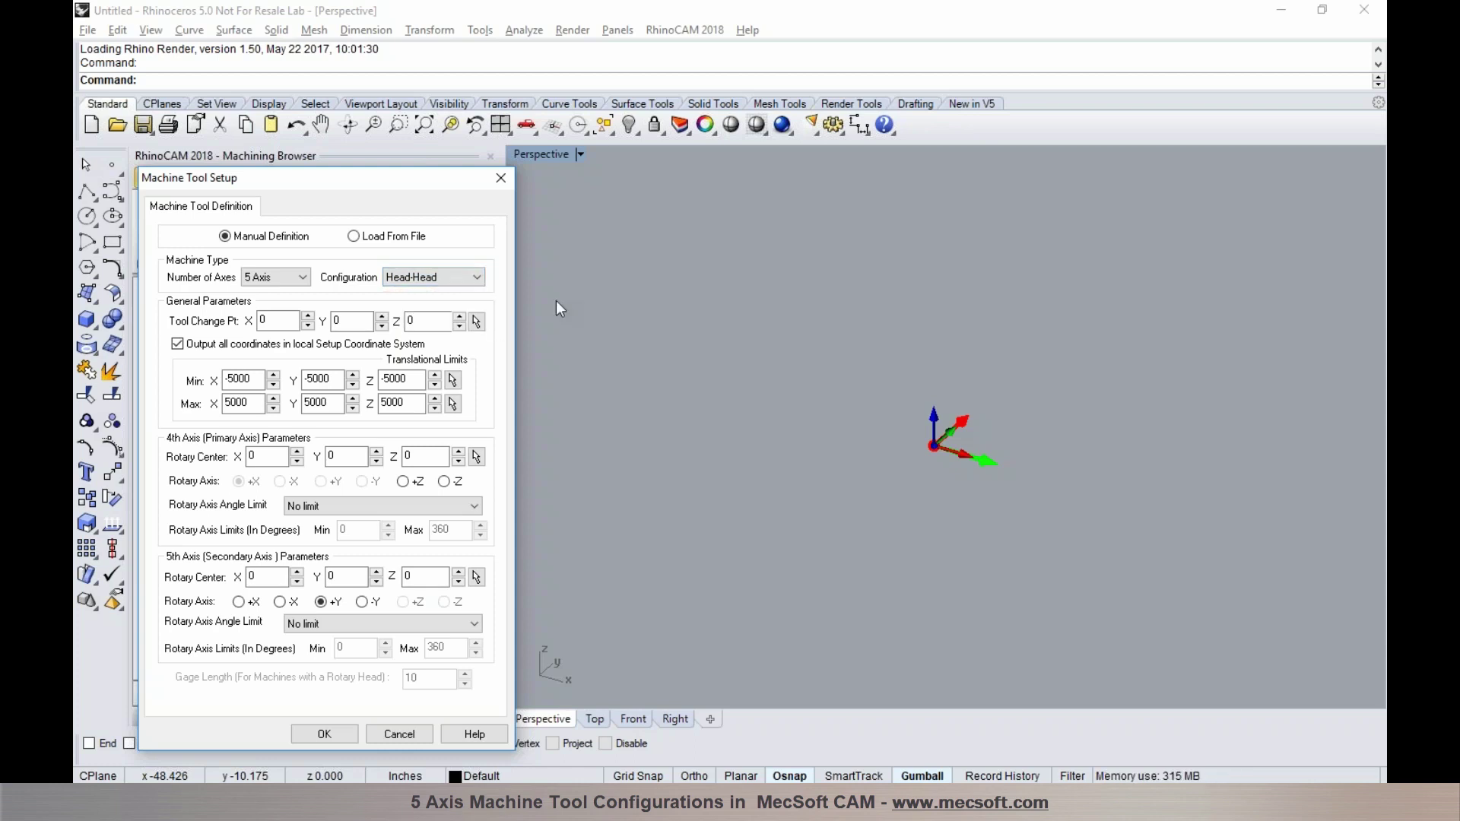
pyautogui.click(1373, 191)
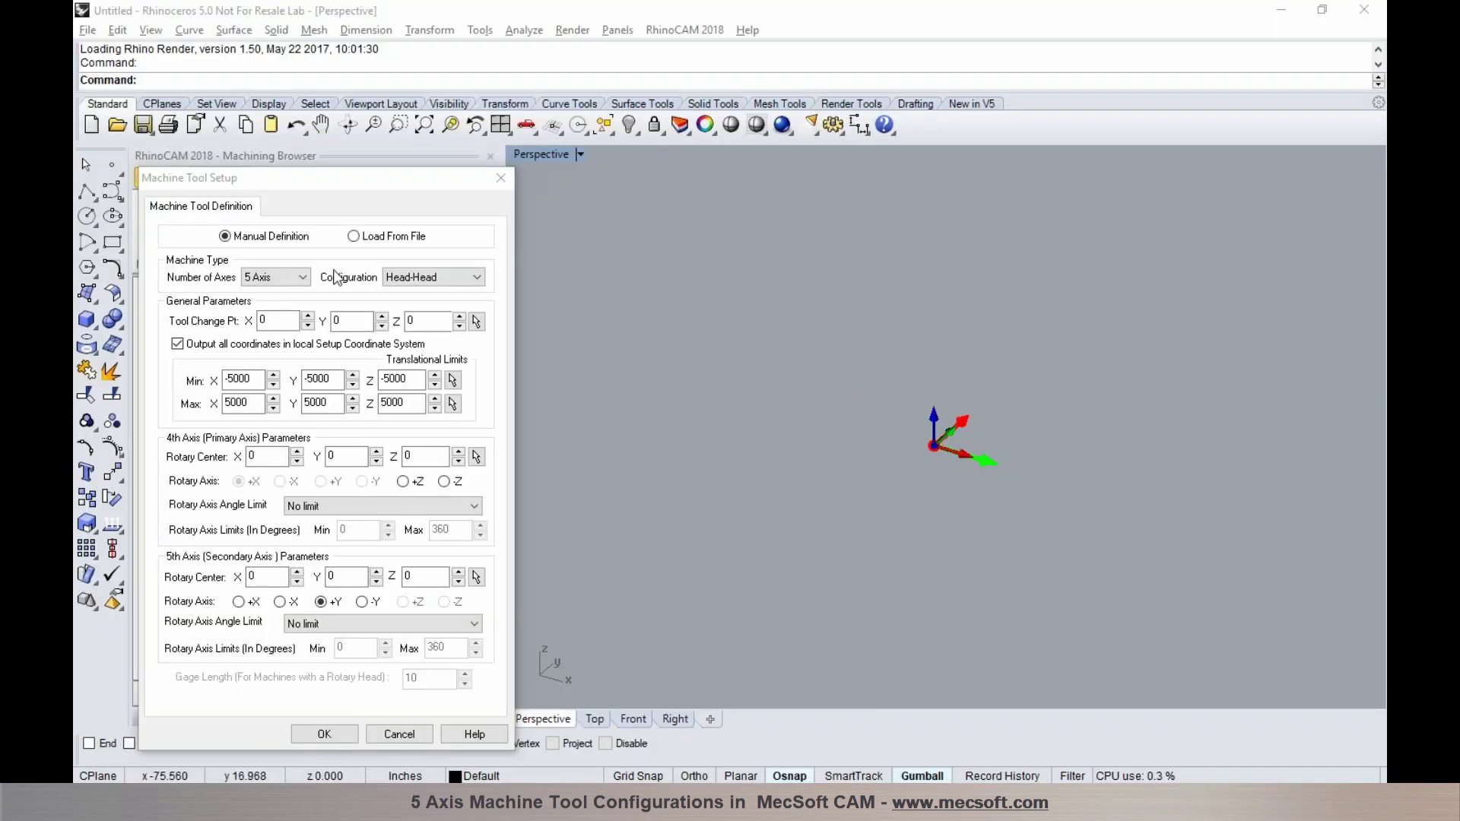
# - Keep the Head-Head configuration, switch to Load From File, and browse the stored machine tools
pyautogui.click(477, 279)
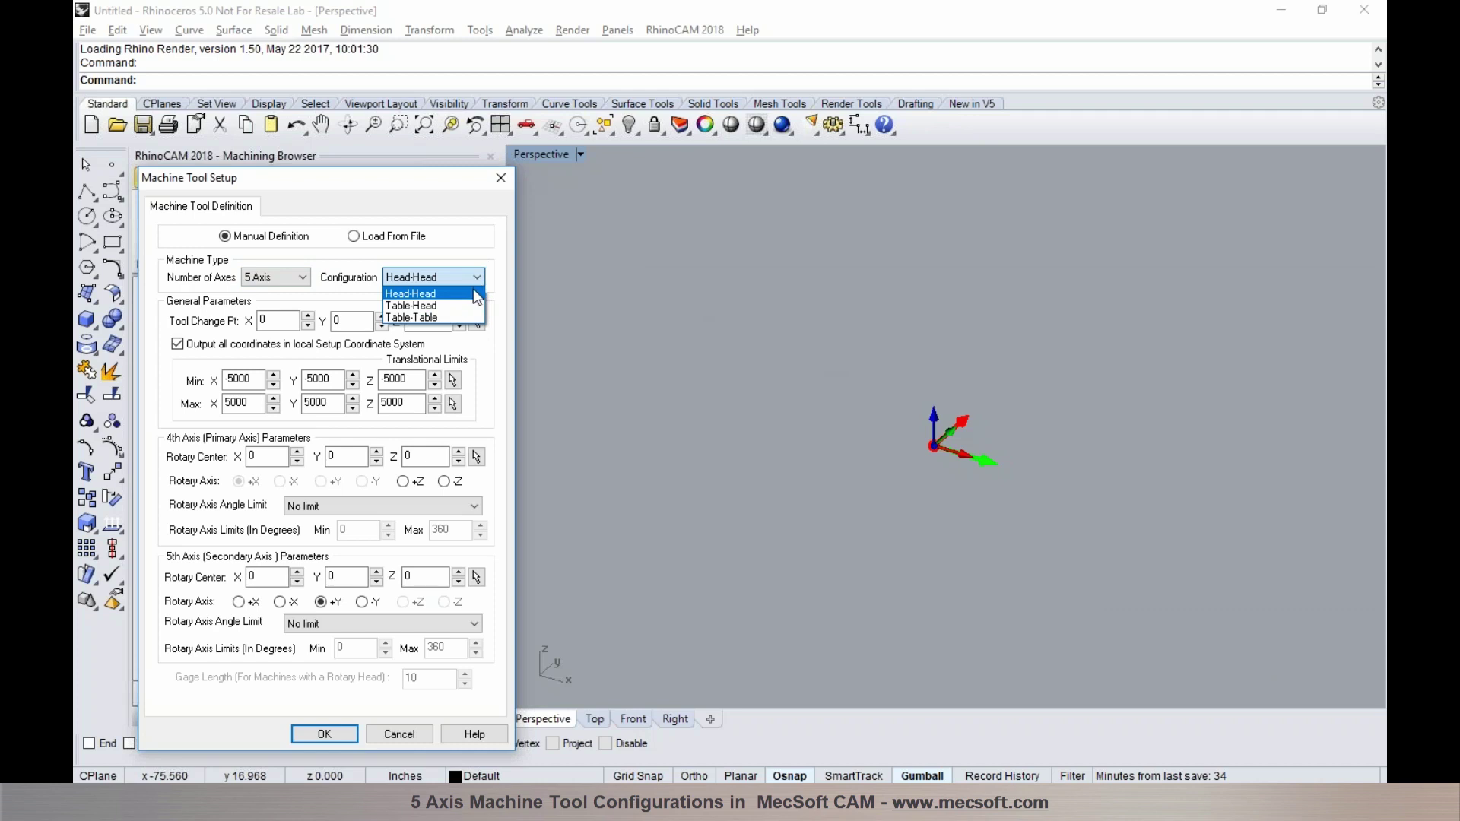
pyautogui.click(453, 297)
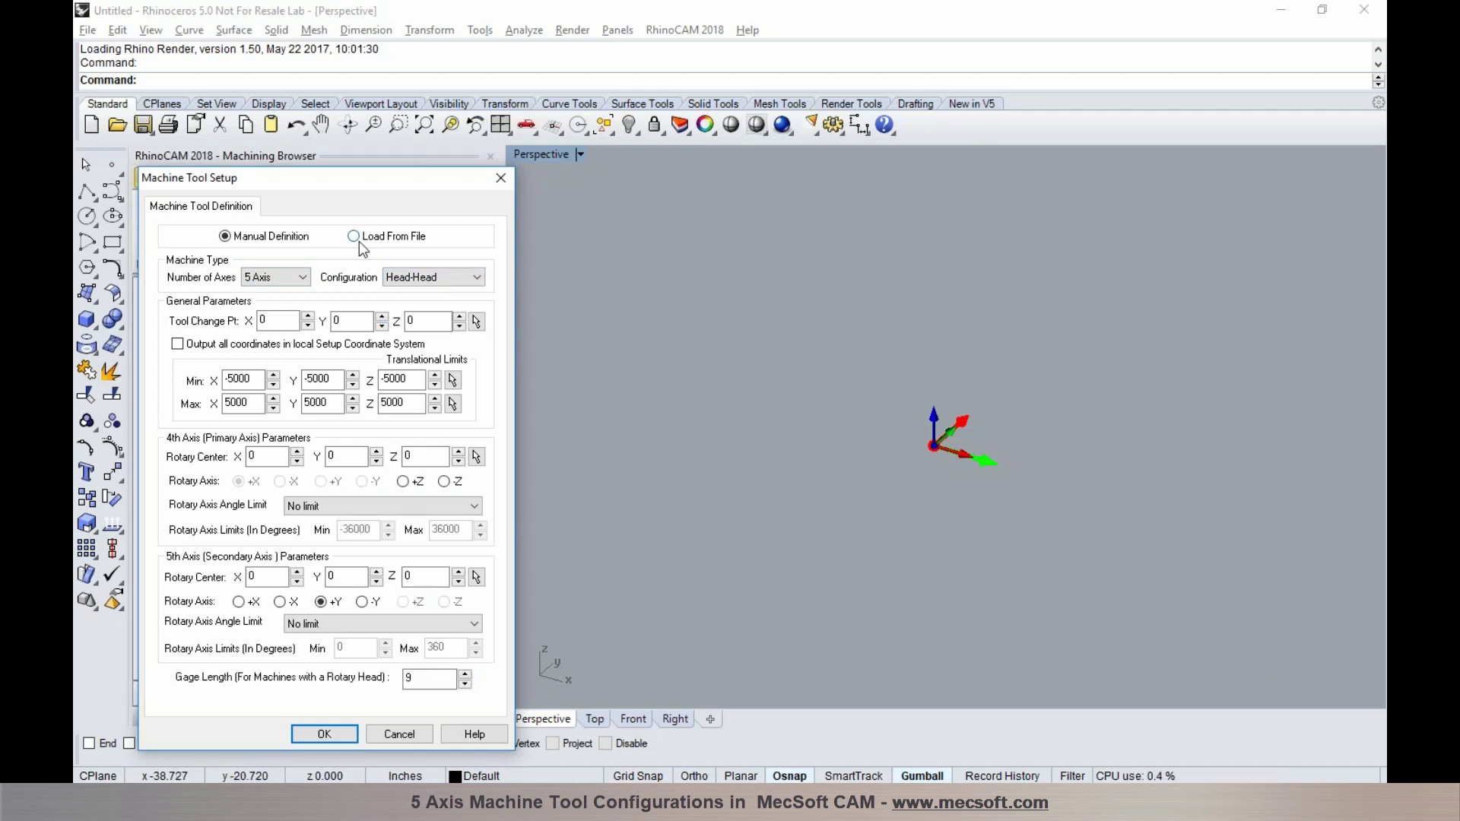
pyautogui.click(359, 241)
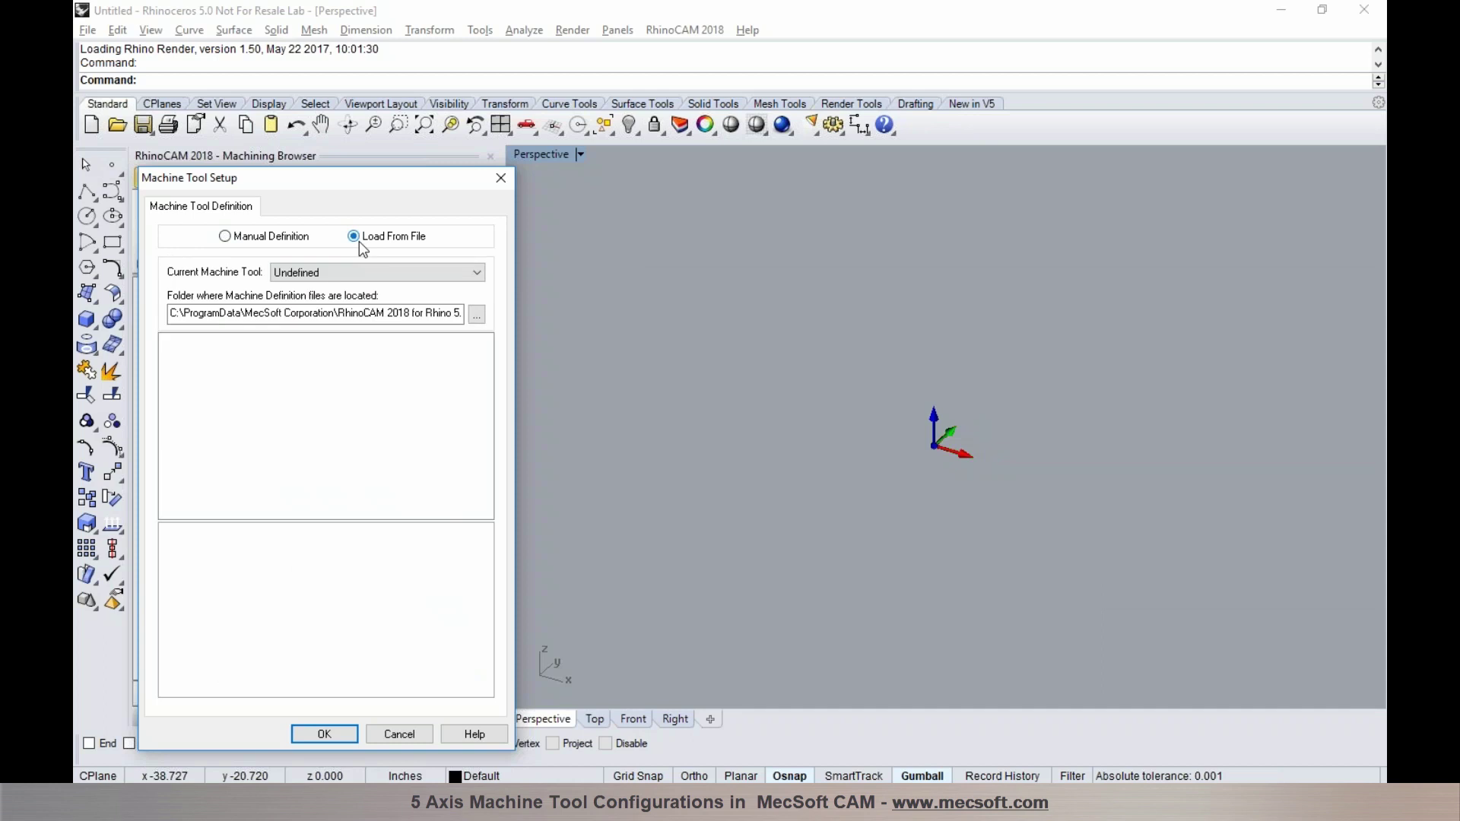
pyautogui.click(469, 277)
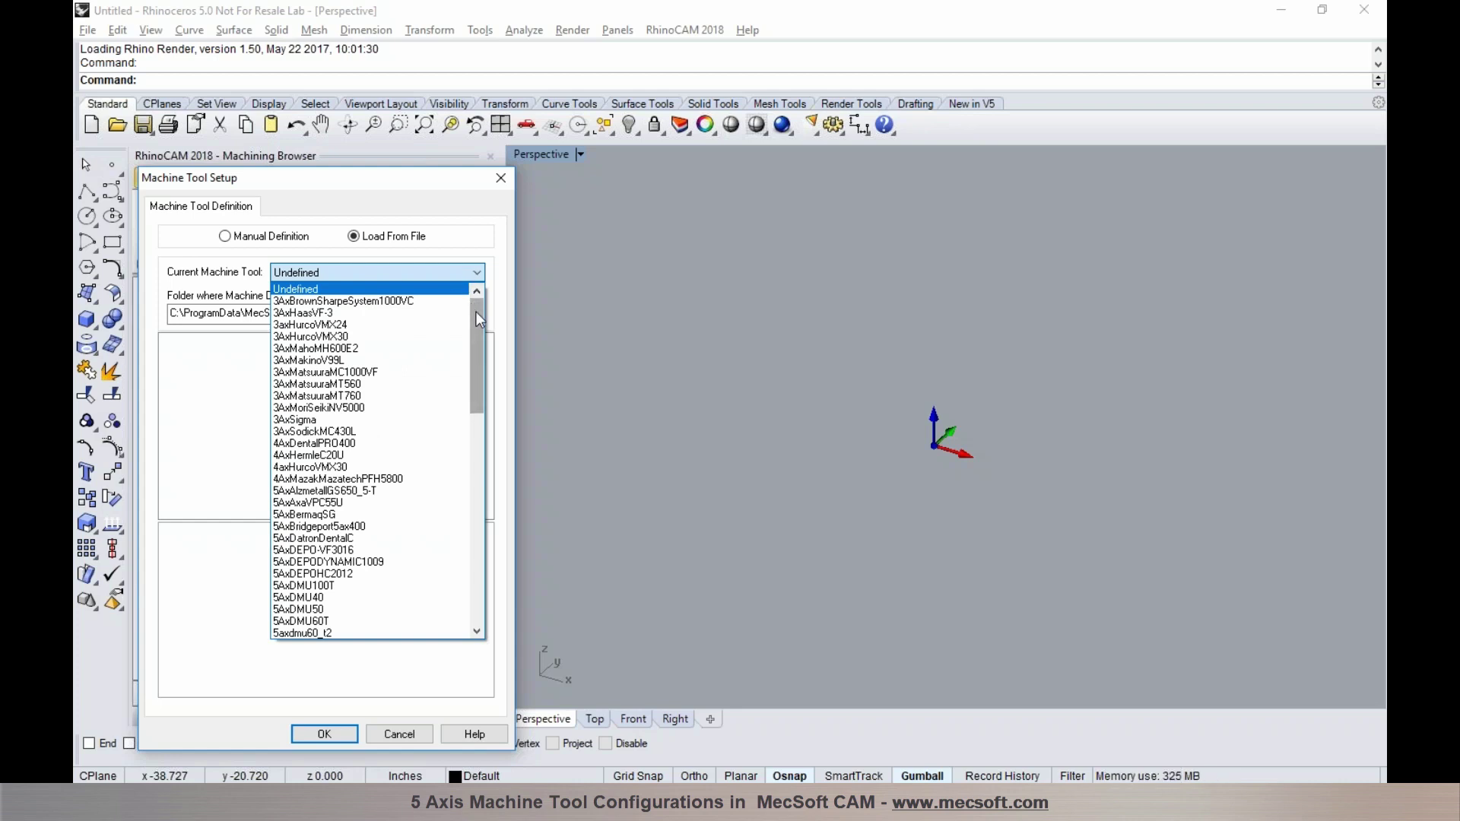
pyautogui.moveTo(476, 312); pyautogui.dragTo(472, 530)
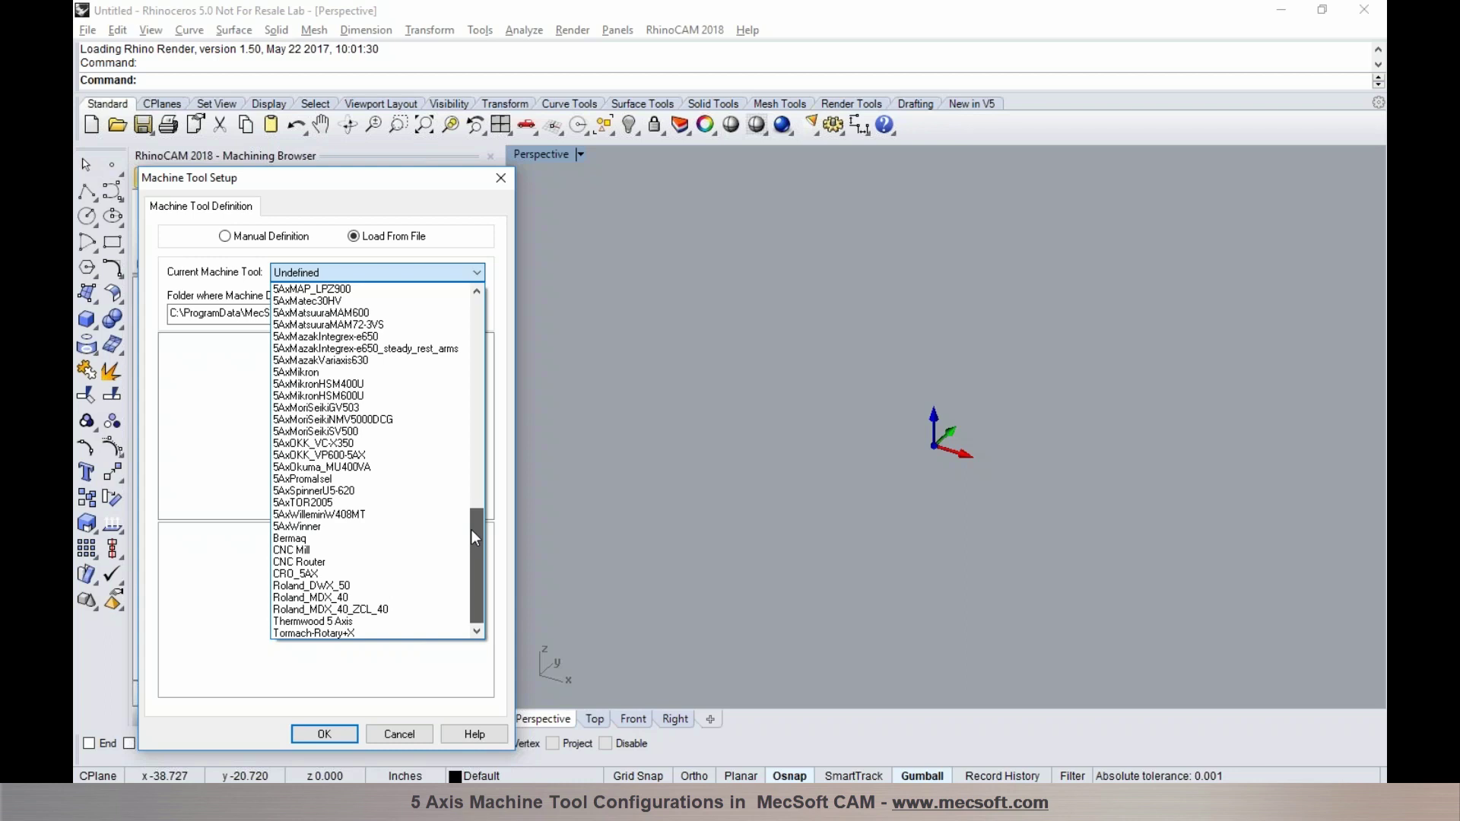
pyautogui.moveTo(471, 529); pyautogui.dragTo(472, 530)
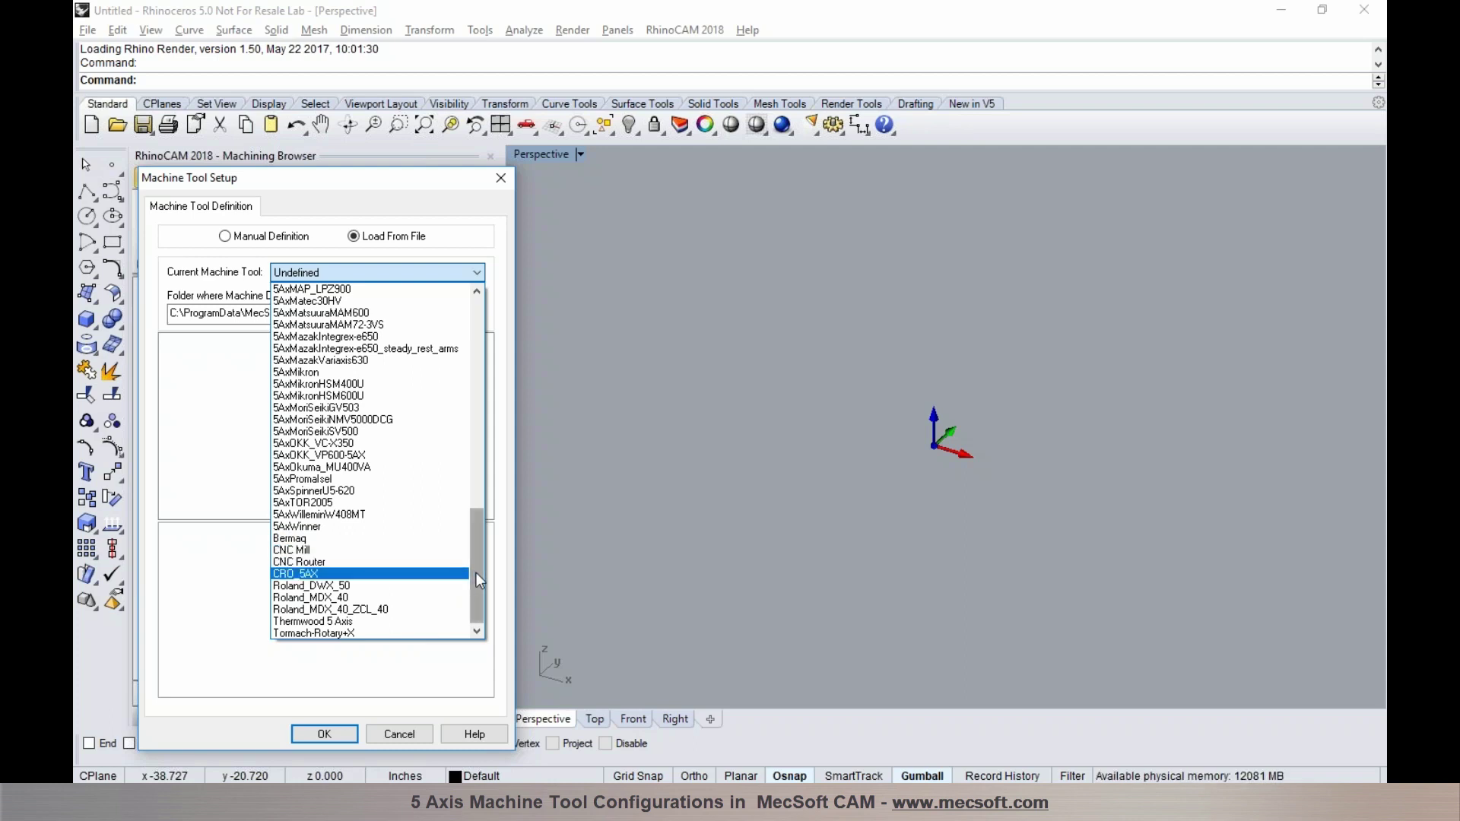
pyautogui.moveTo(476, 572); pyautogui.dragTo(482, 539)
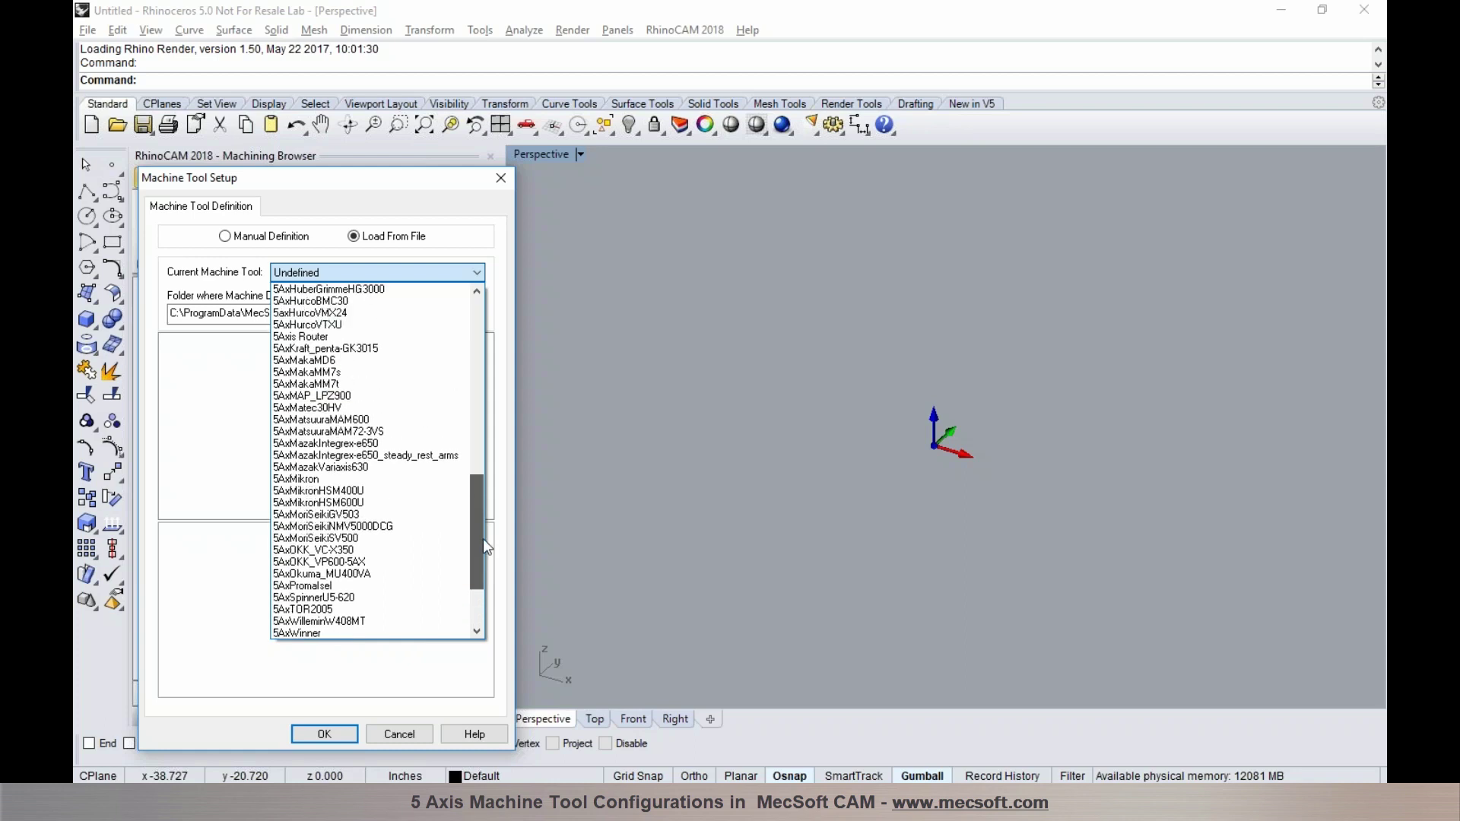
# - Load 5Axis Router as the current machine tool and orbit around its gantry model
pyautogui.click(391, 339)
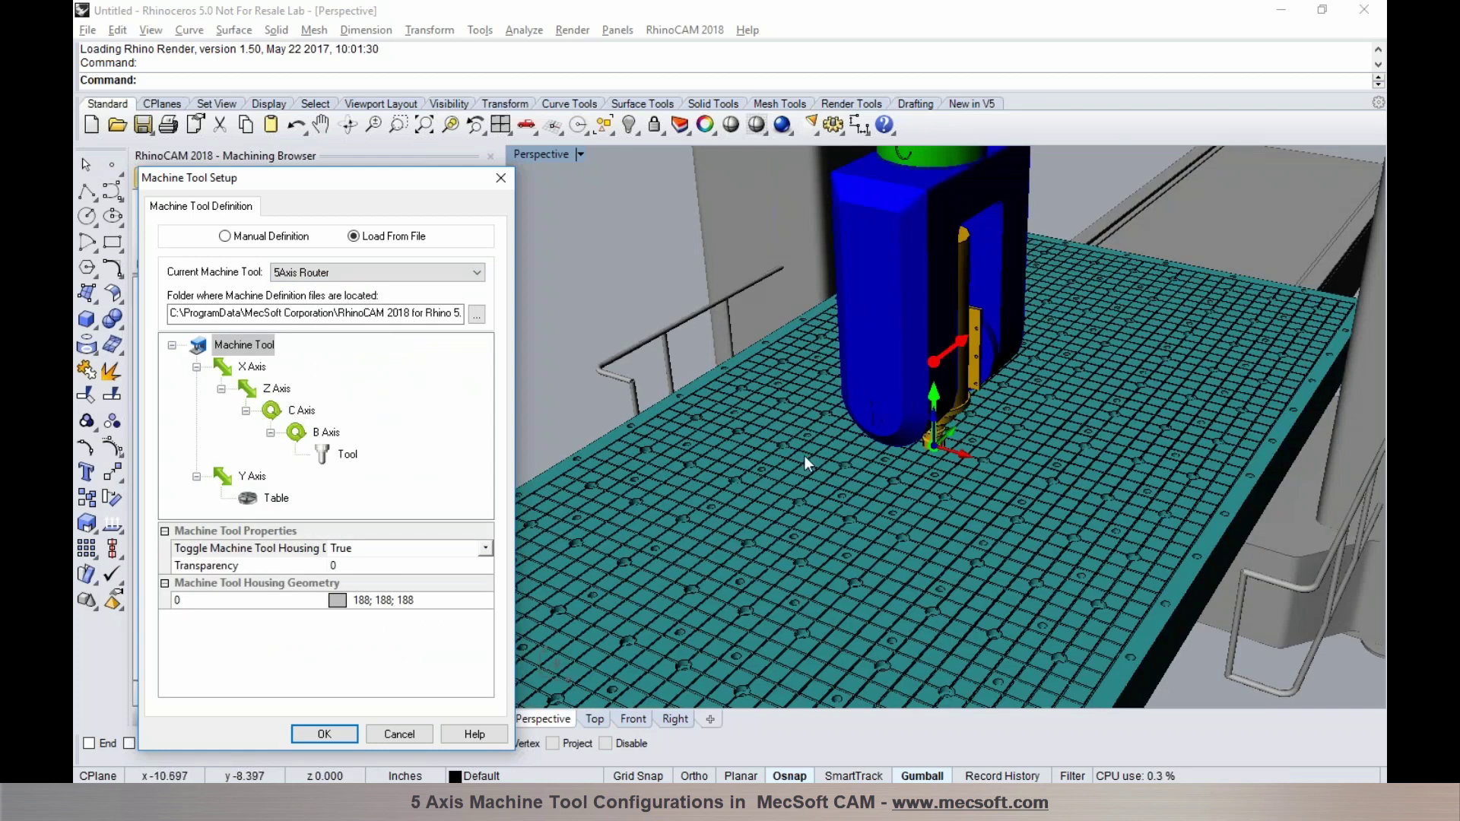
pyautogui.scroll(-5, 804, 455)
pyautogui.scroll(-3, 806, 469)
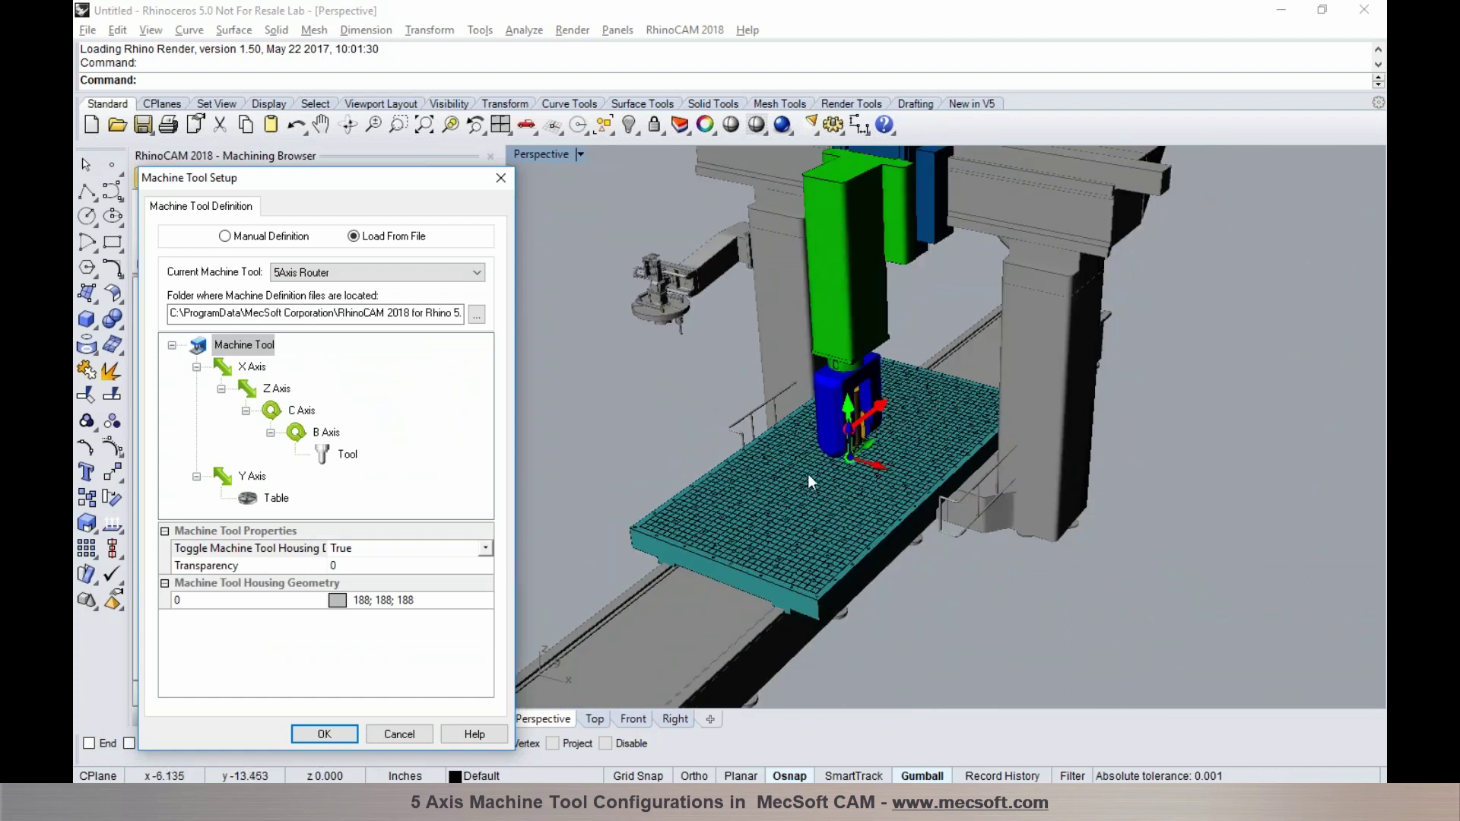
pyautogui.moveTo(793, 516); pyautogui.dragTo(828, 390, button='right')
pyautogui.scroll(1, 829, 431)
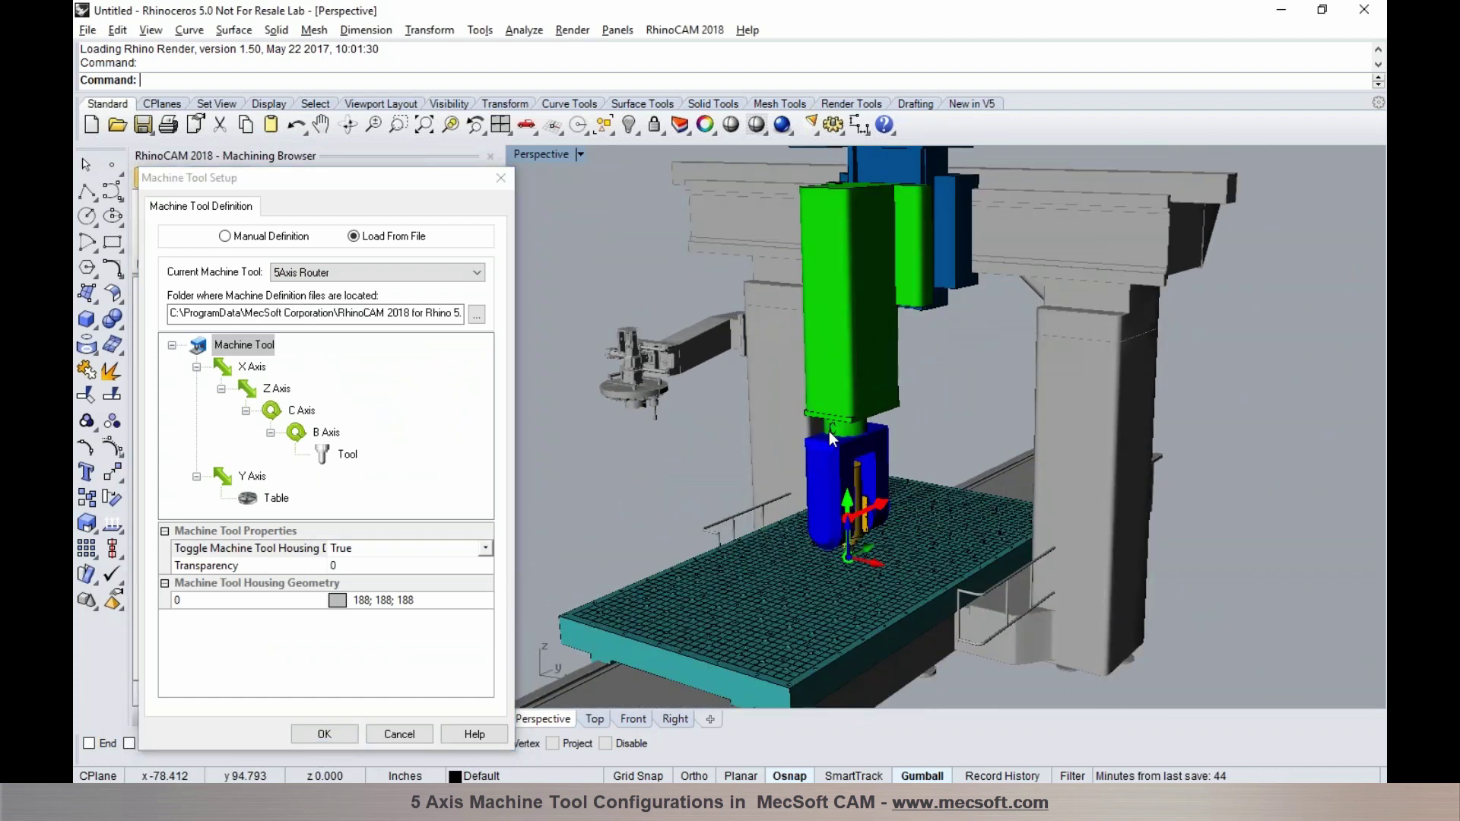
# - Inspect the X, Z, C, B and Y axis entries in the machine tree
pyautogui.click(244, 367)
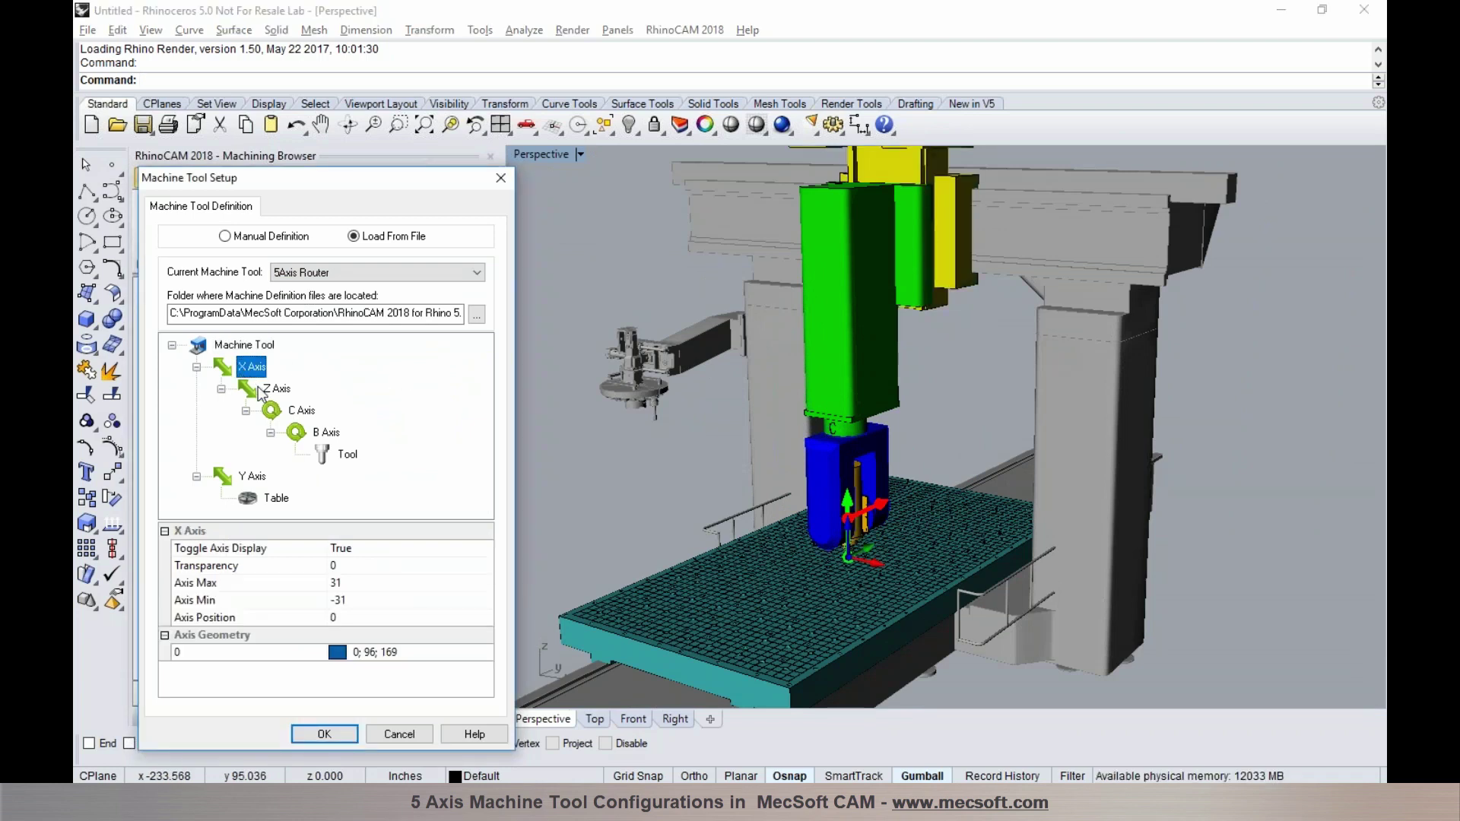
pyautogui.click(276, 389)
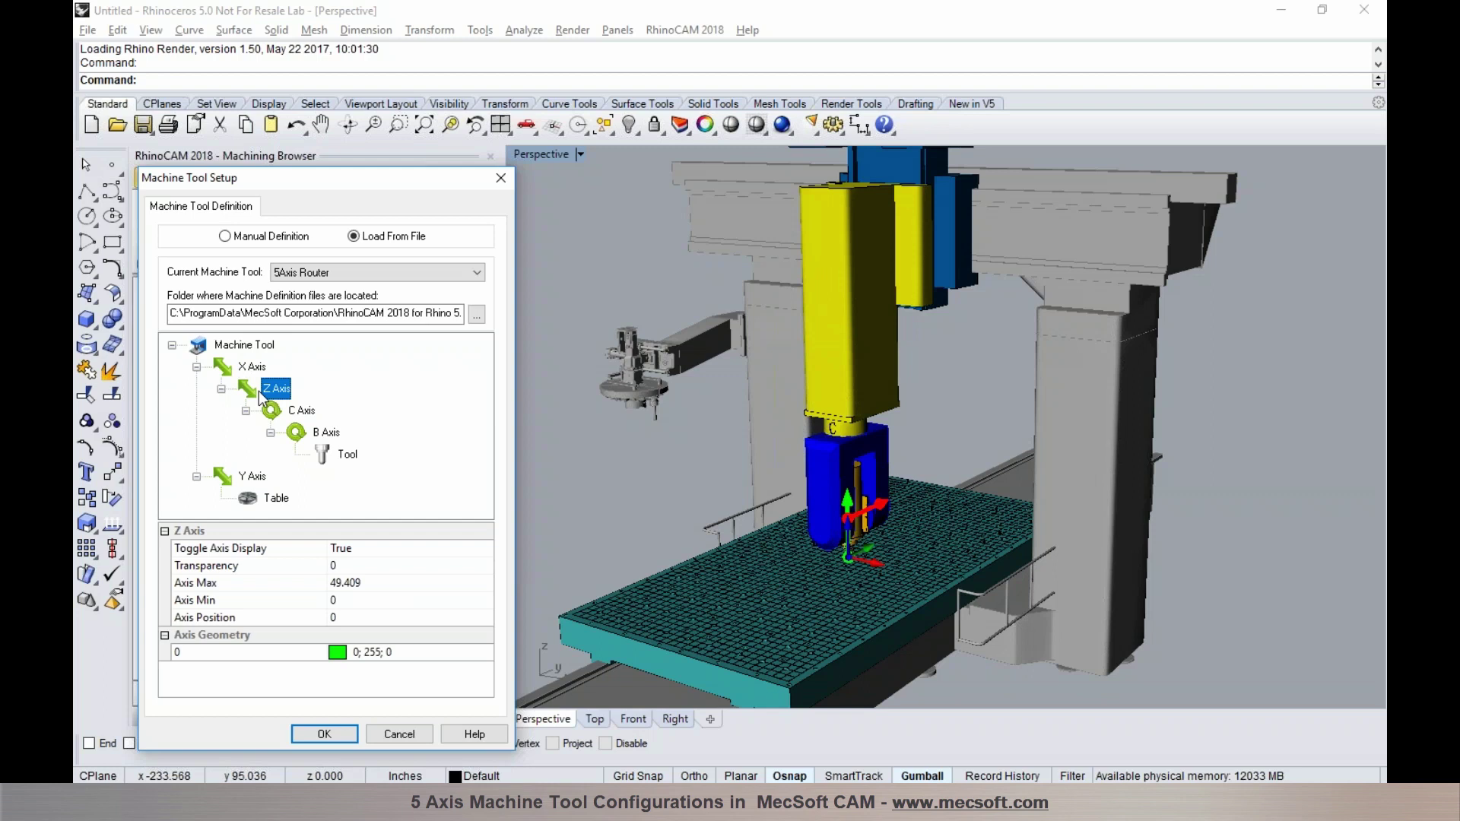
pyautogui.click(284, 410)
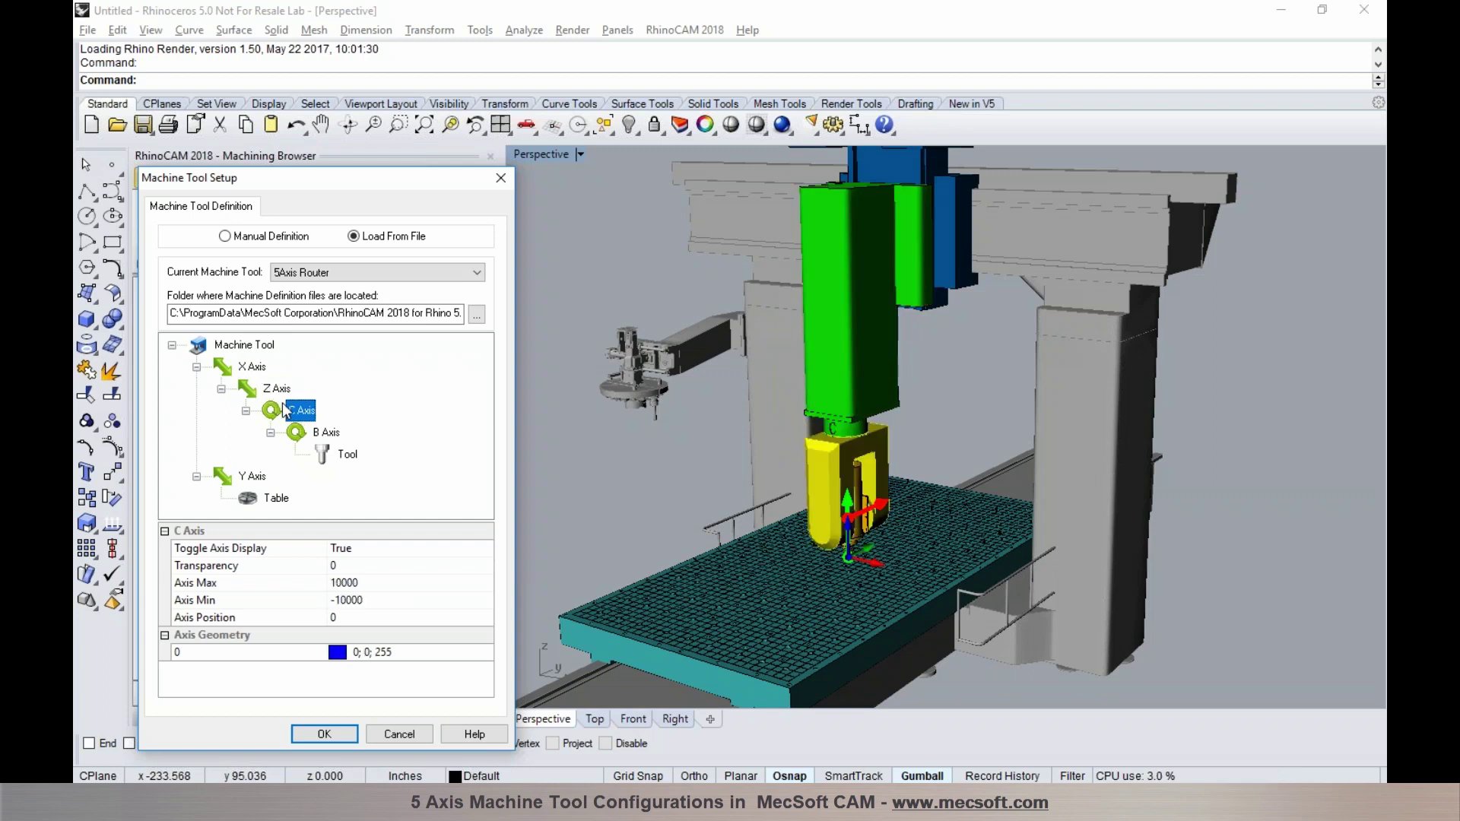
pyautogui.click(326, 433)
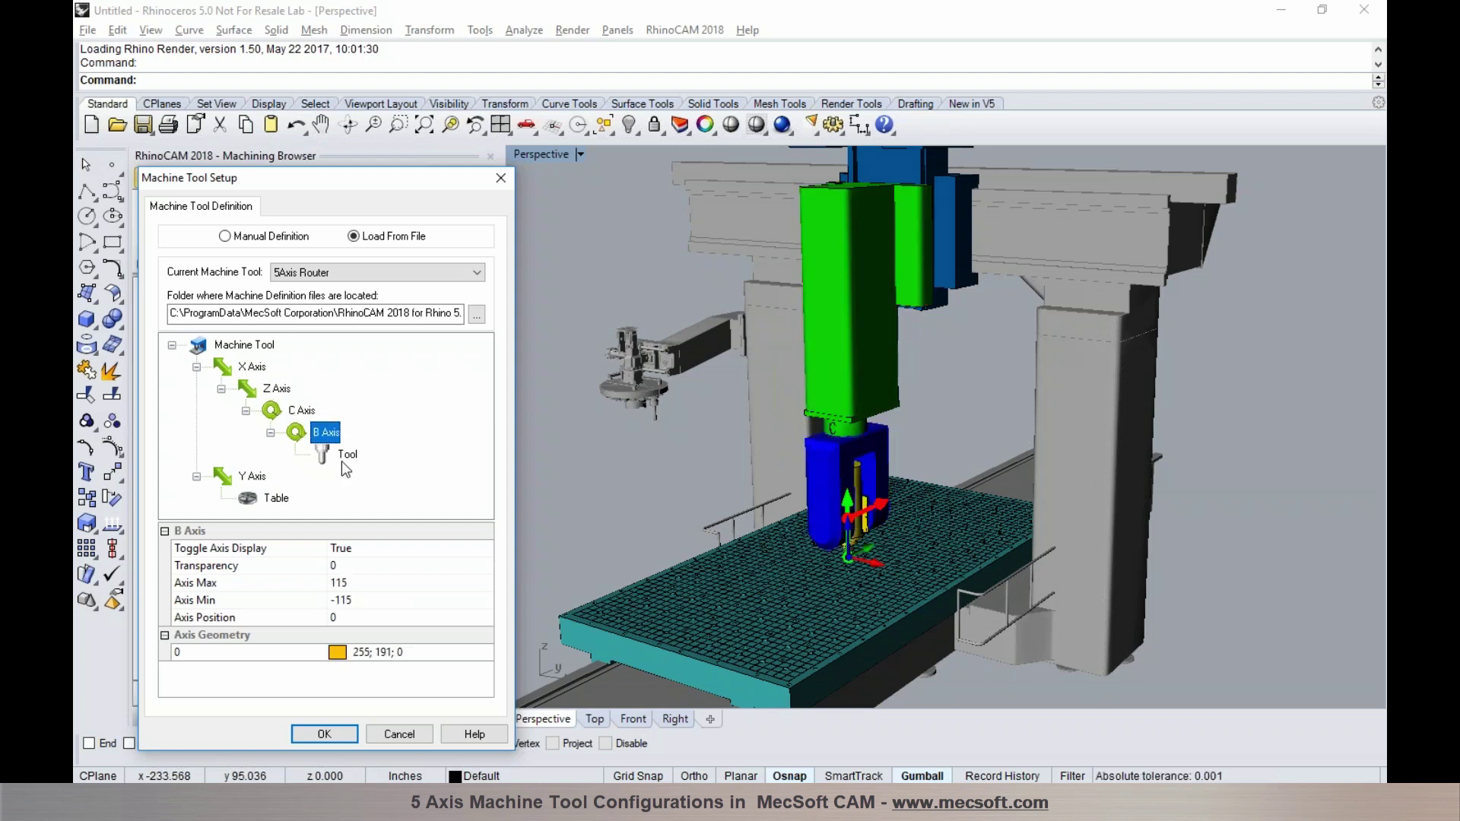
pyautogui.click(254, 476)
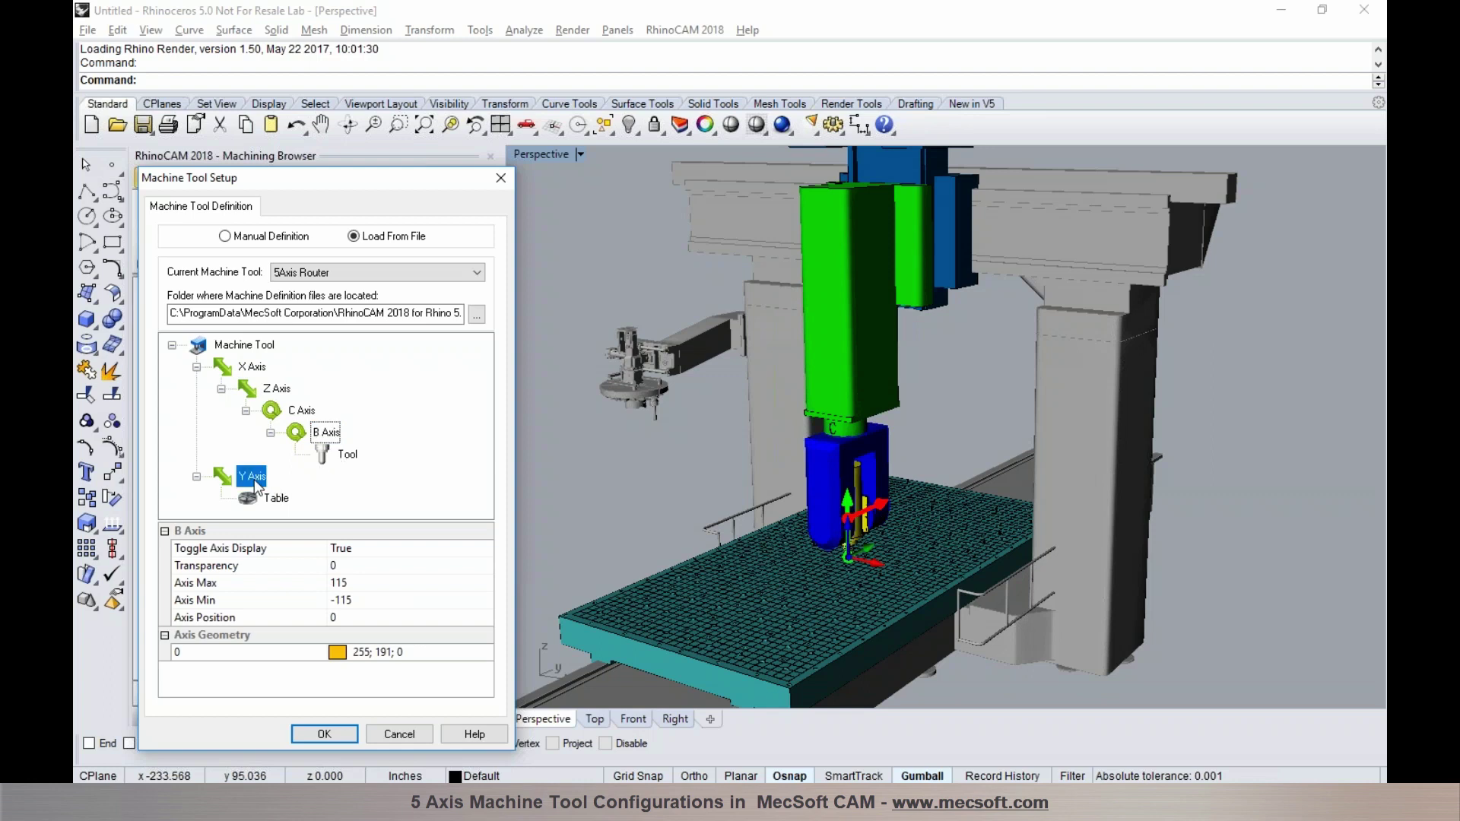
# - Preview the C axis head rotation using its Axis Position slider
pyautogui.click(284, 411)
pyautogui.click(354, 619)
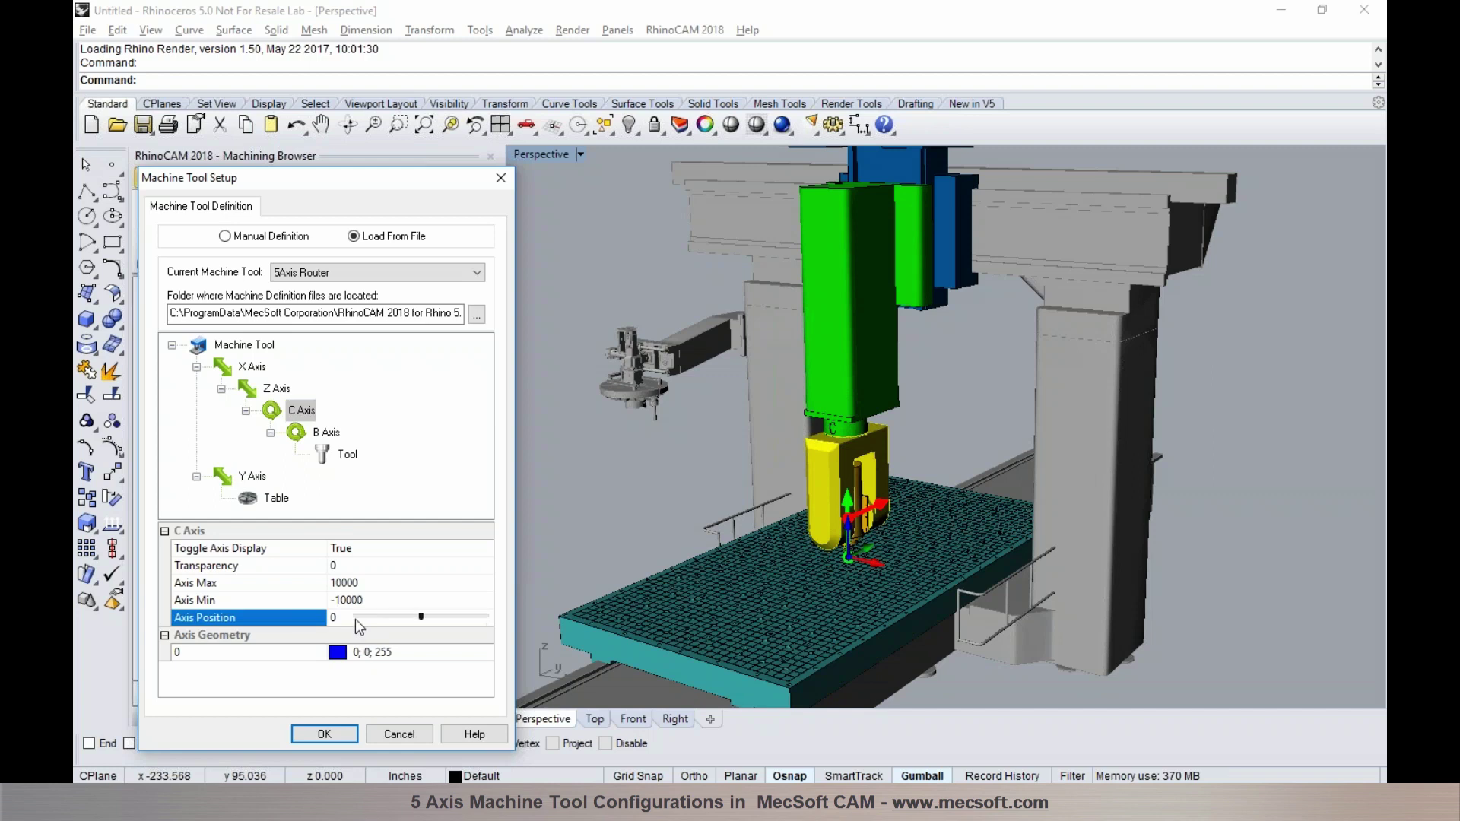
pyautogui.moveTo(423, 619)
pyautogui.mouseDown()
pyautogui.moveTo(405, 619)
pyautogui.moveTo(434, 619)
pyautogui.mouseUp()
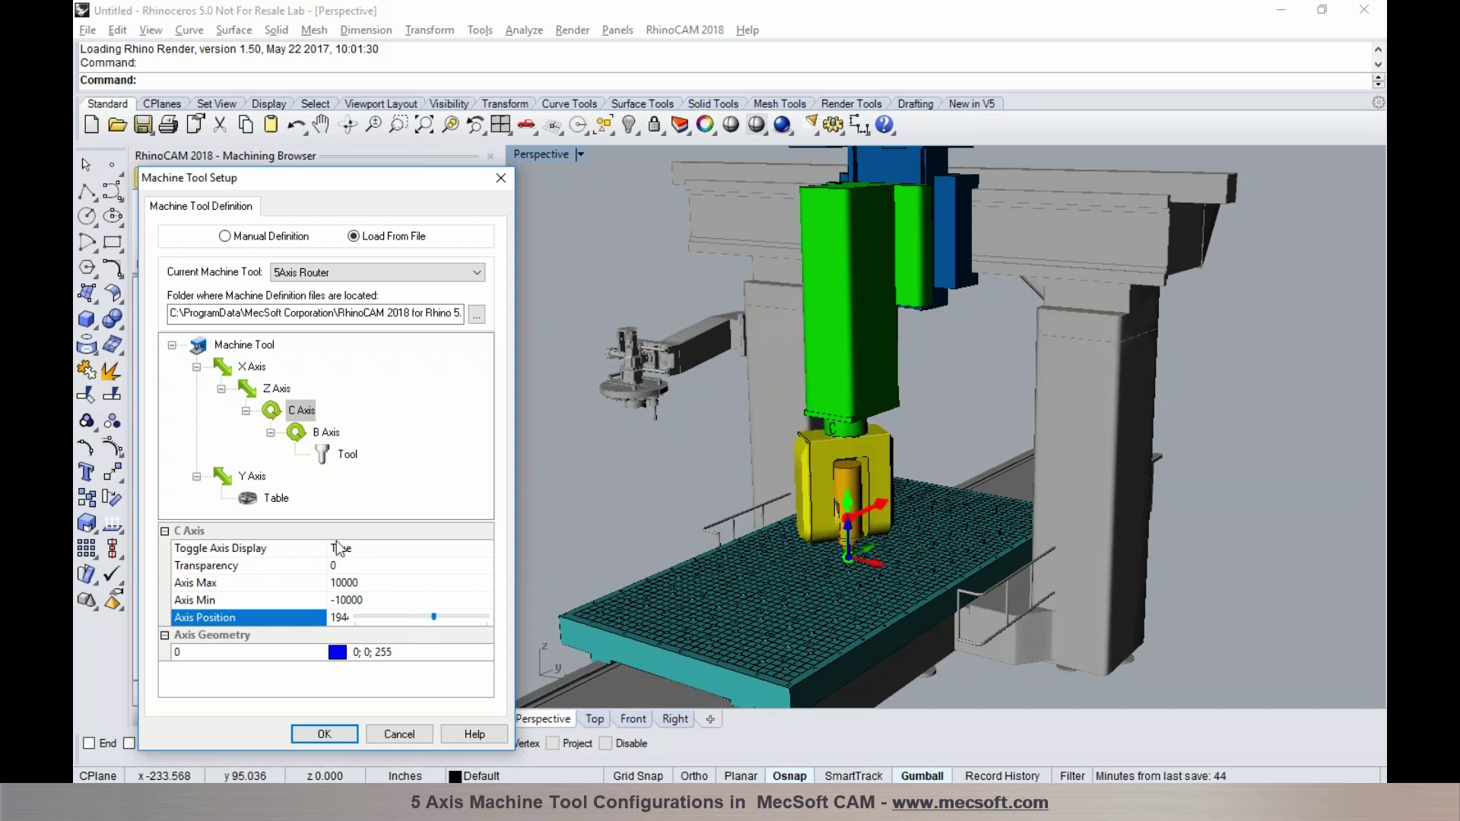
# - Tilt the B axis head to position -18 and widen the machine folder path field
pyautogui.click(312, 430)
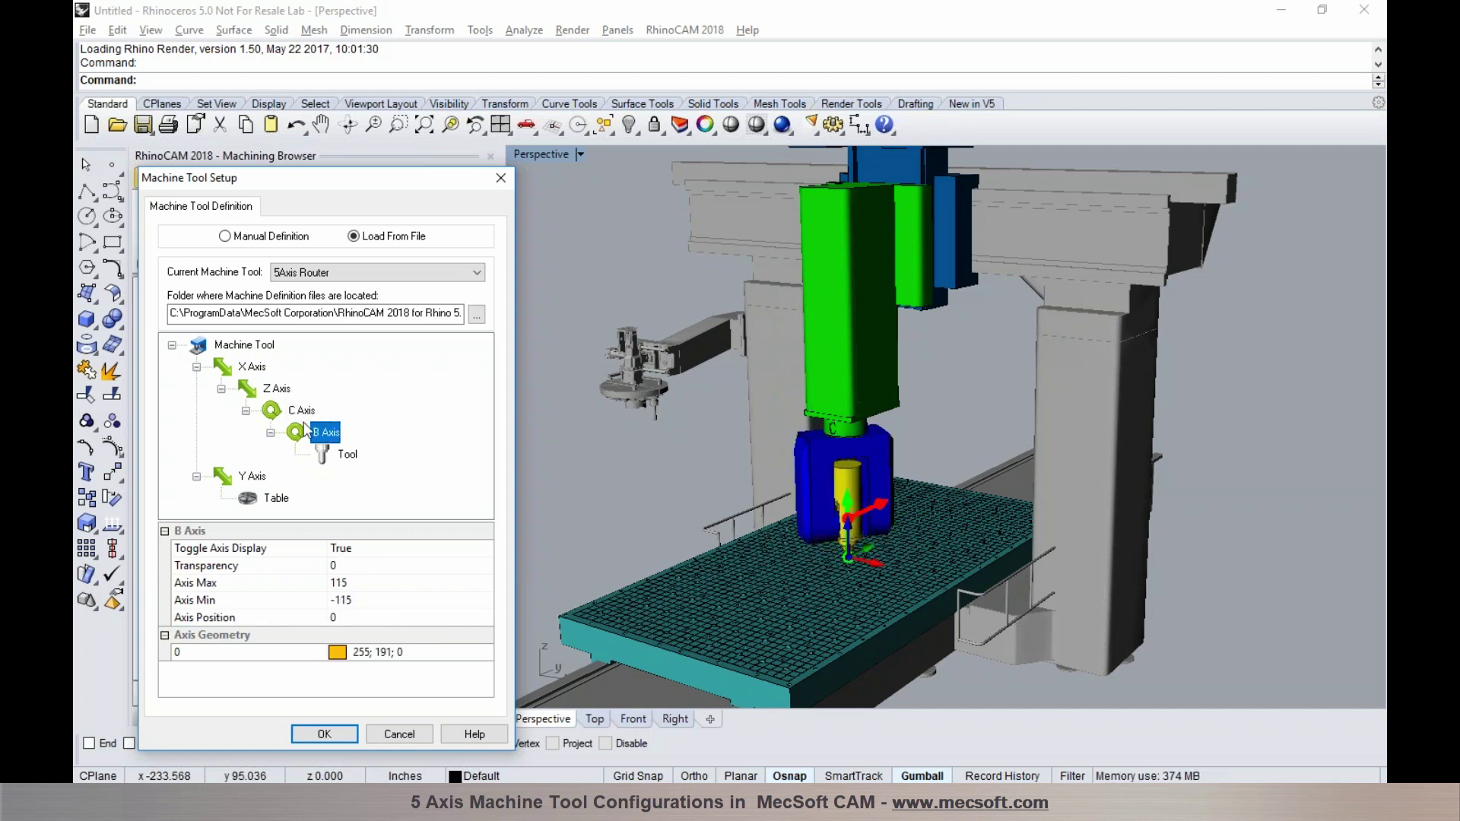
pyautogui.click(359, 616)
pyautogui.scroll(5, 416, 622)
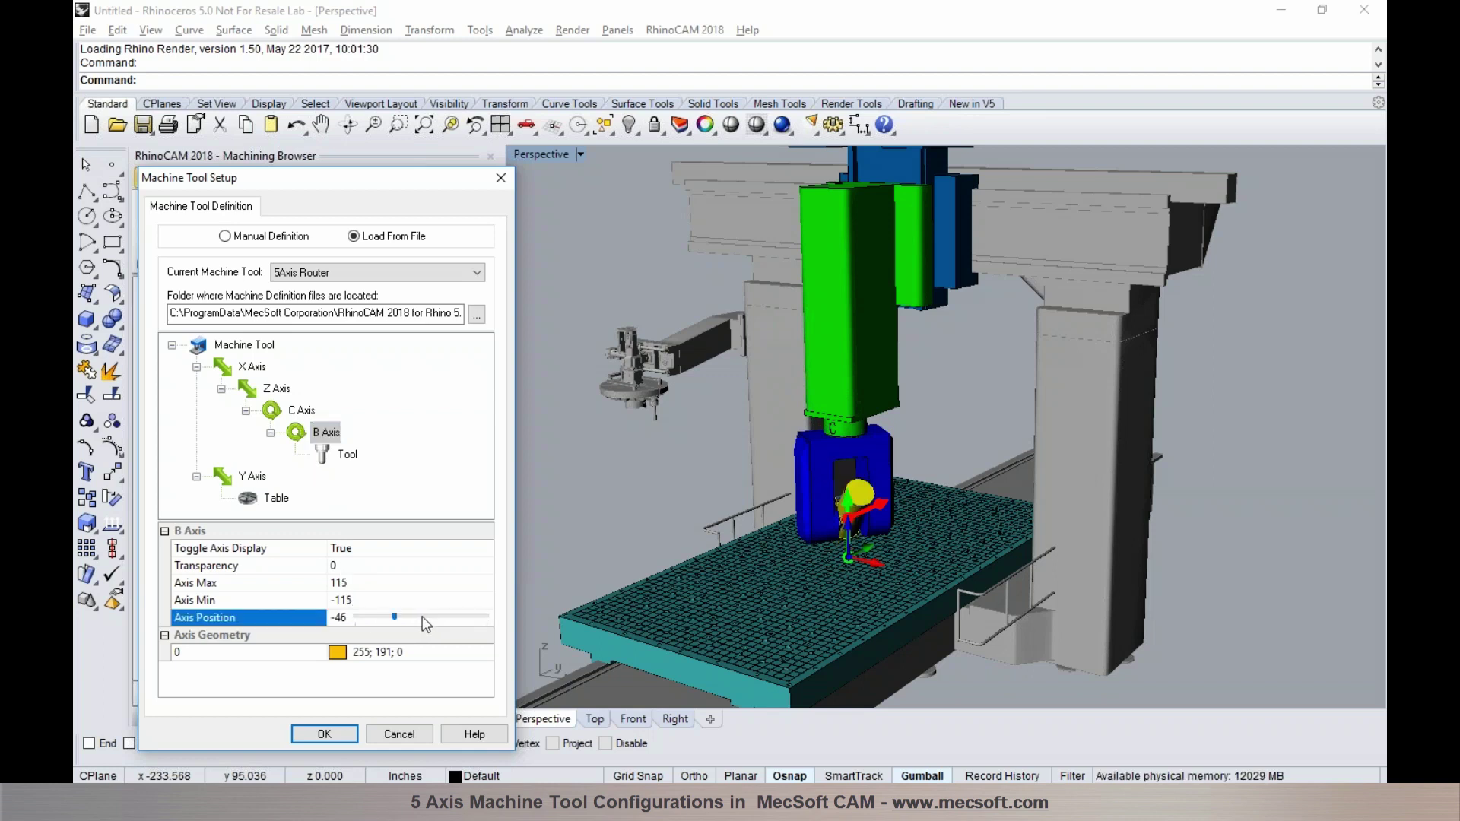
pyautogui.scroll(5, 390, 615)
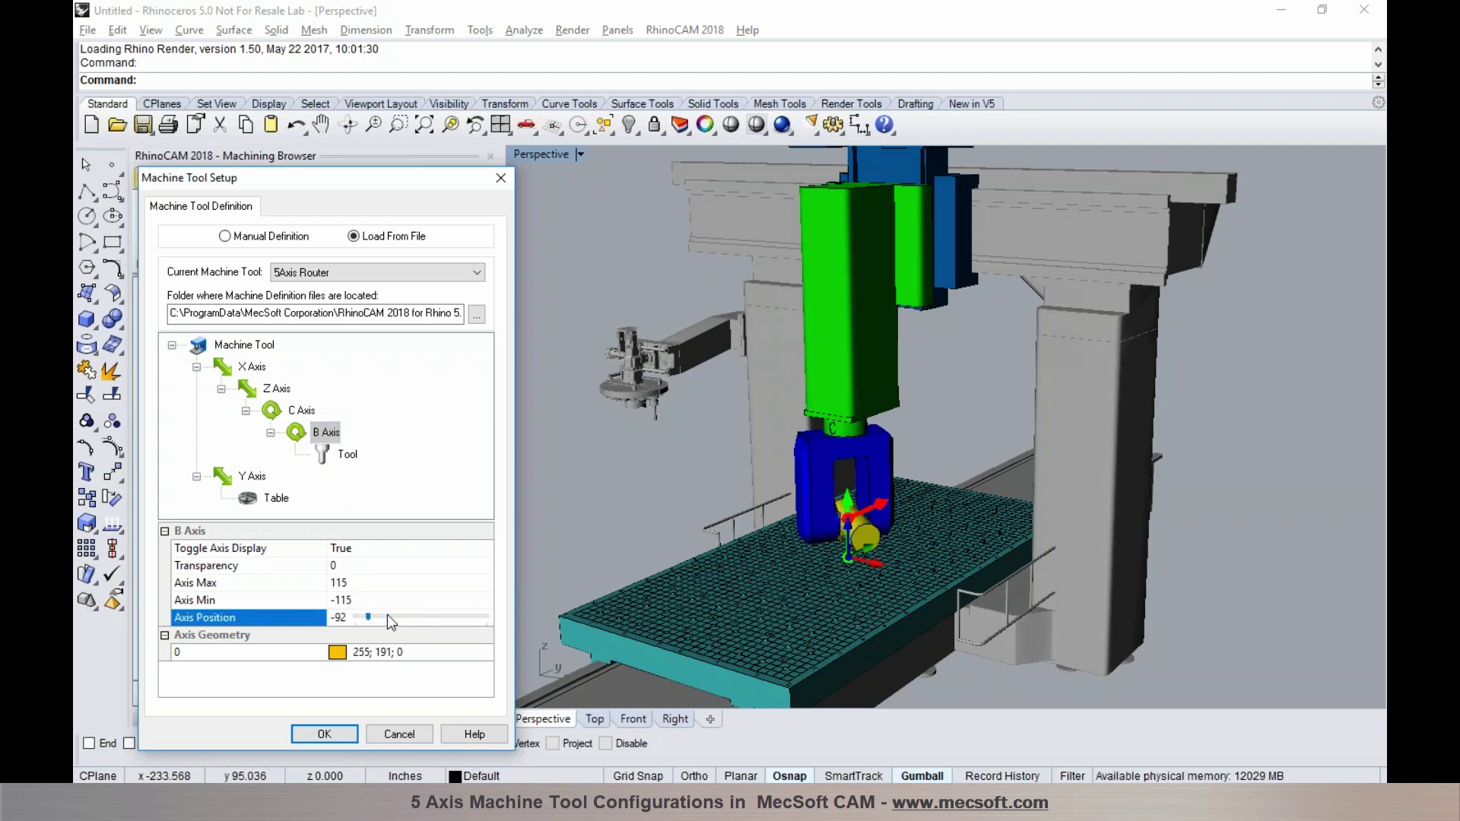
pyautogui.moveTo(370, 621); pyautogui.dragTo(410, 618)
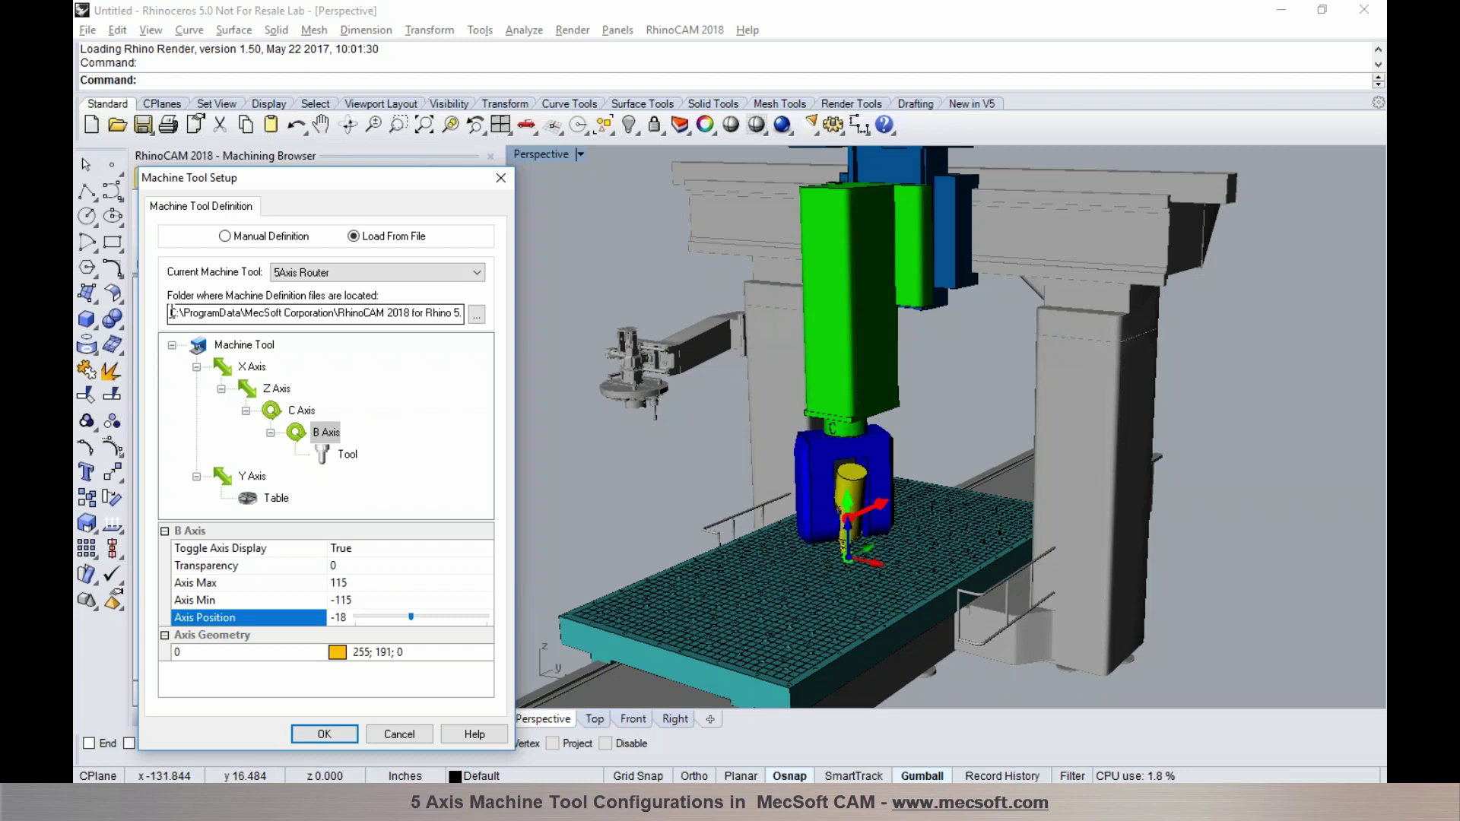
pyautogui.moveTo(171, 312); pyautogui.dragTo(479, 337)
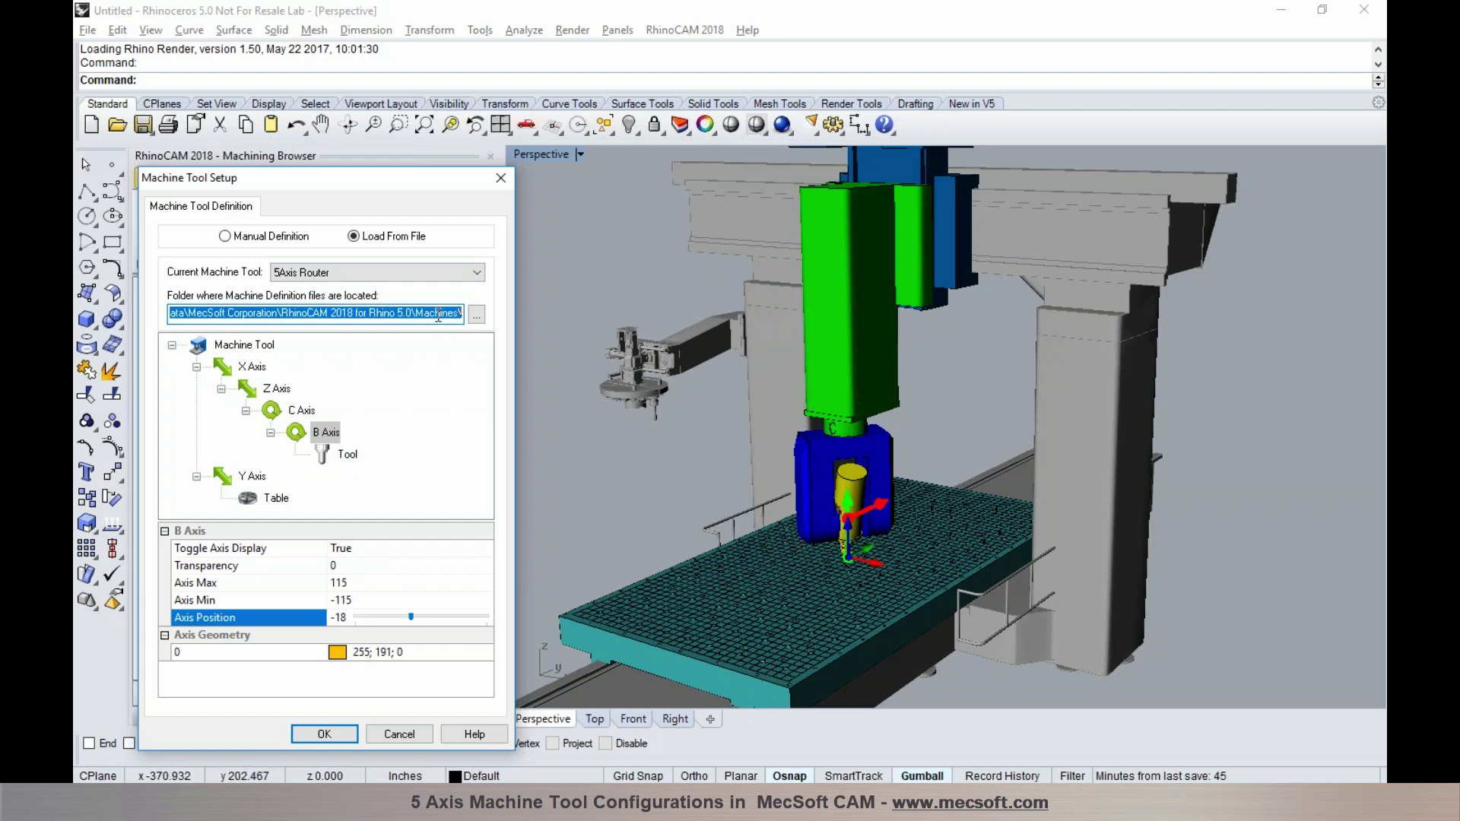
# - Pick 5AxOkuma_MU400VA from the Current Machine Tool list, showing its trunnion-table model
pyautogui.click(461, 271)
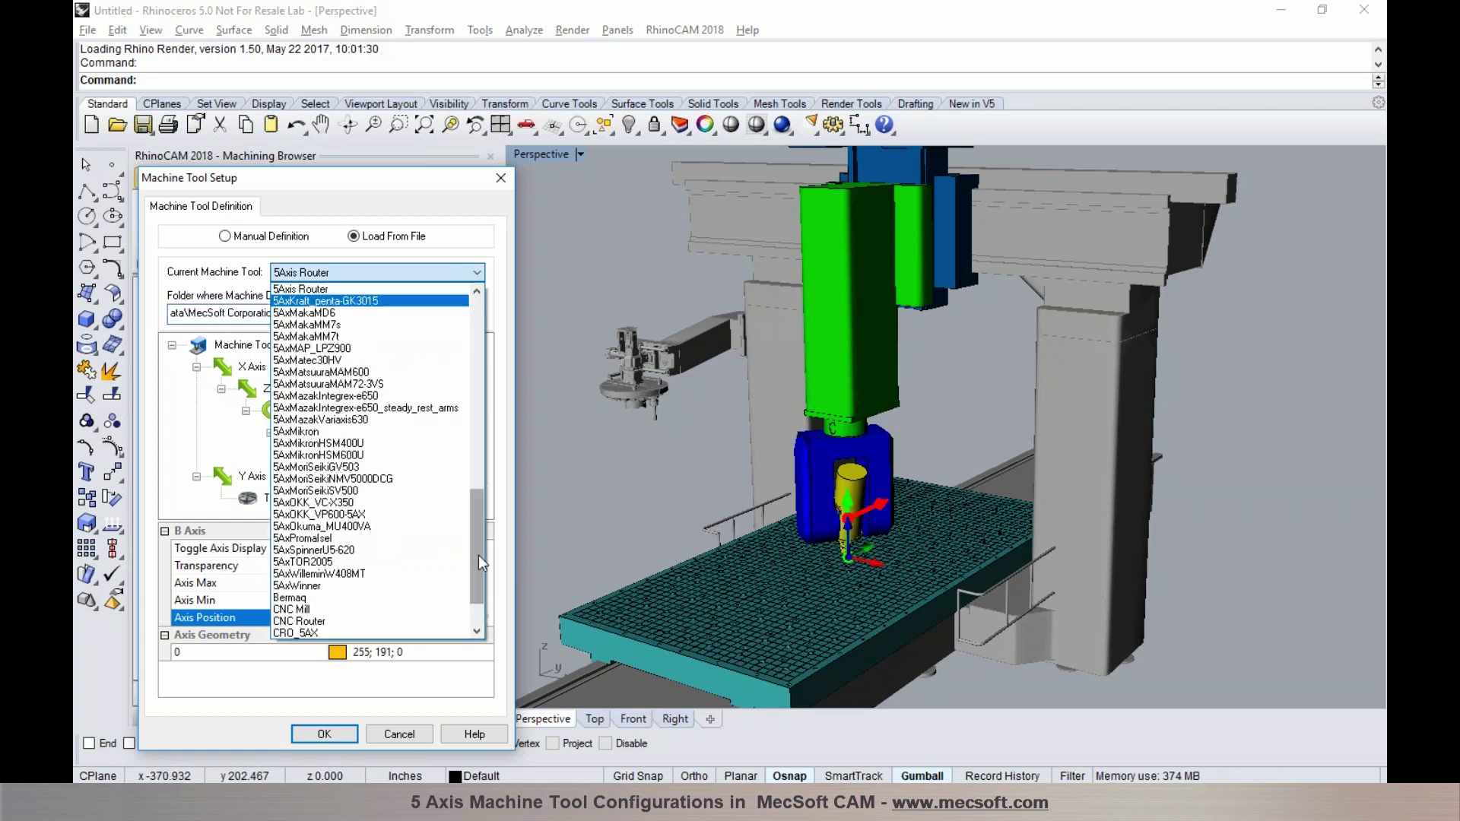
pyautogui.moveTo(478, 555); pyautogui.dragTo(481, 547)
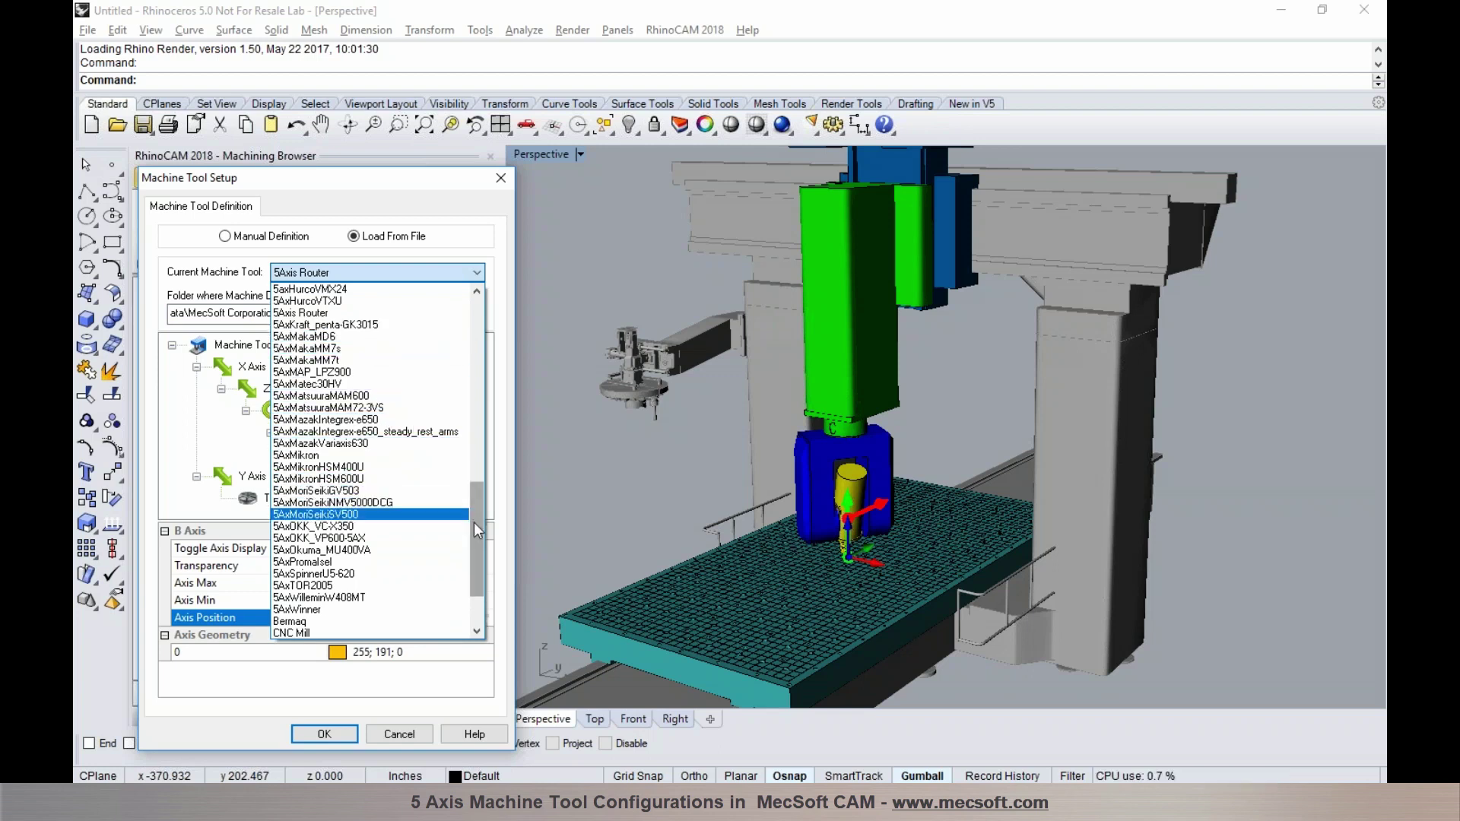
pyautogui.click(365, 550)
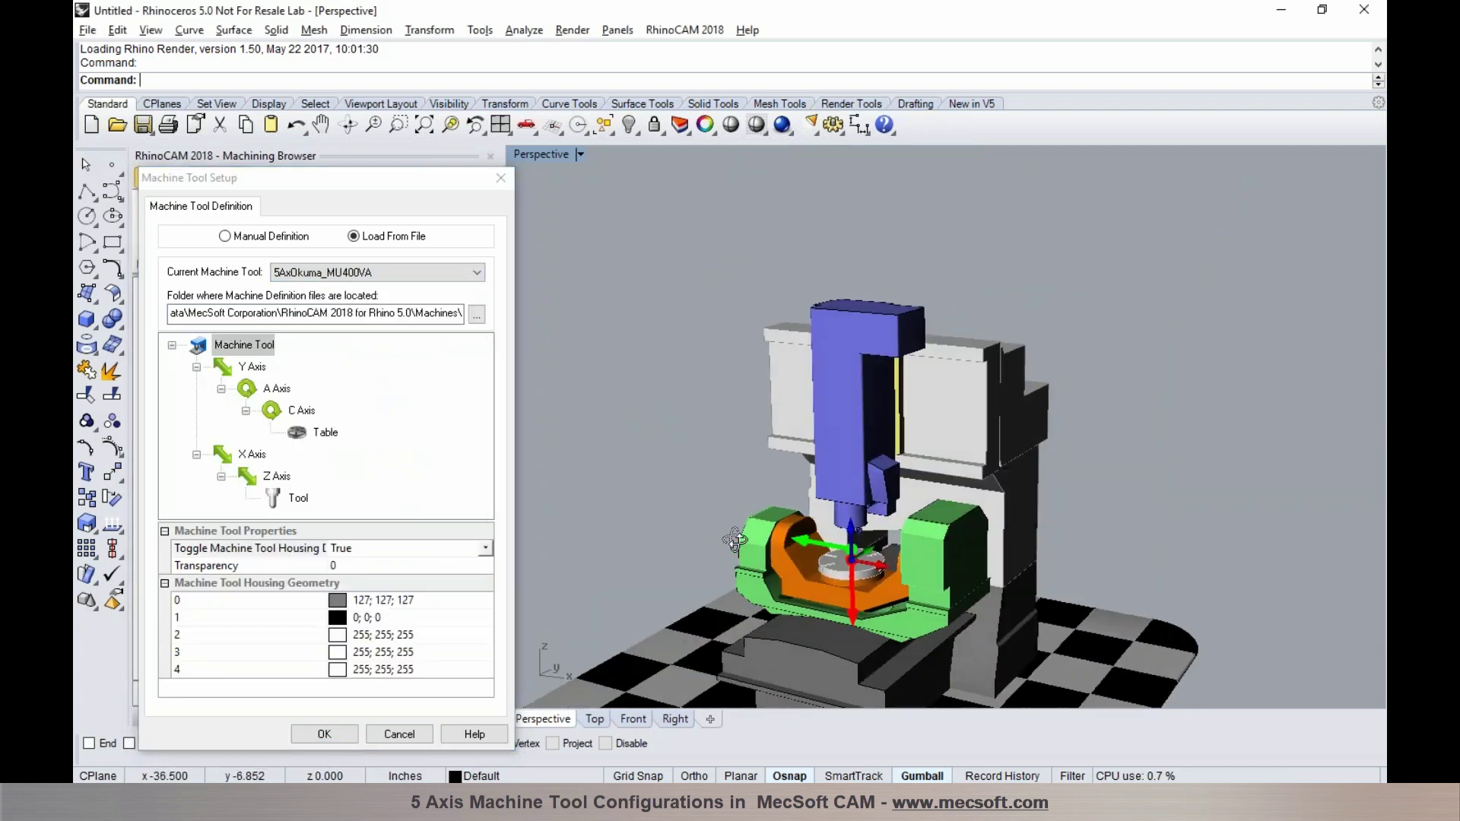
pyautogui.scroll(5, 838, 627)
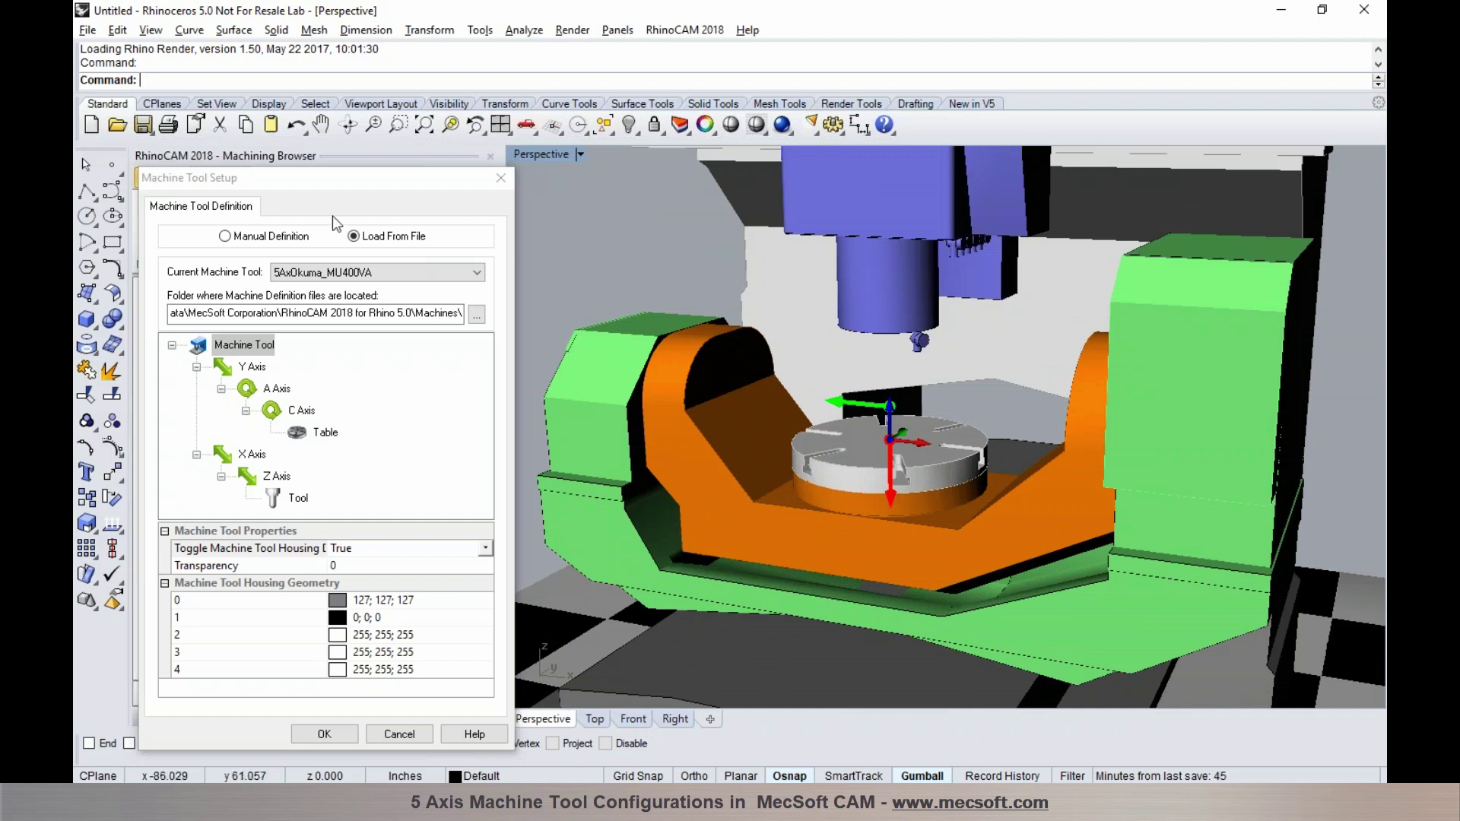
# - Glance at Manual Definition, return to Load From File, and scroll the machine tool list
pyautogui.click(225, 236)
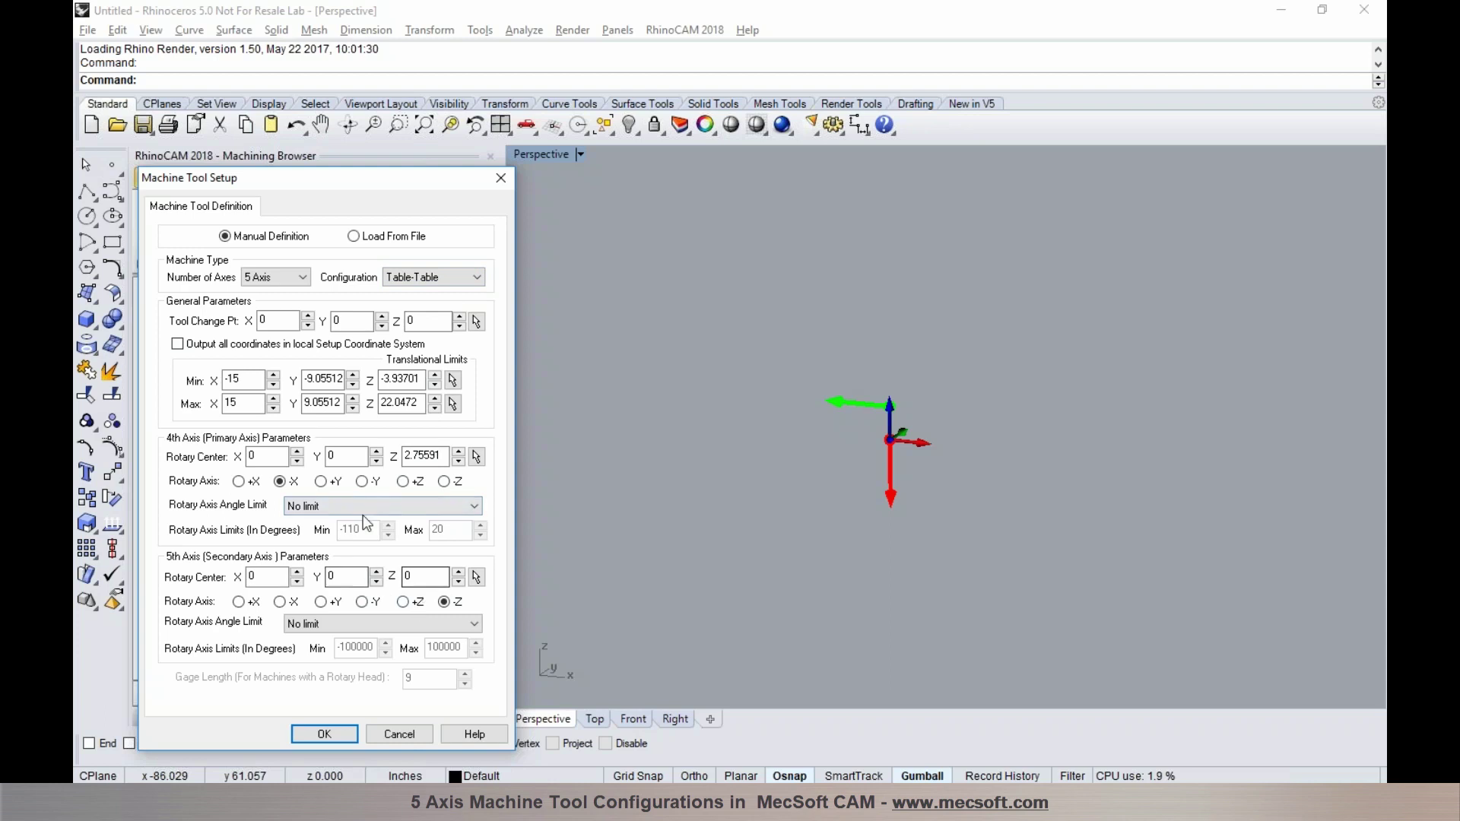
pyautogui.click(355, 237)
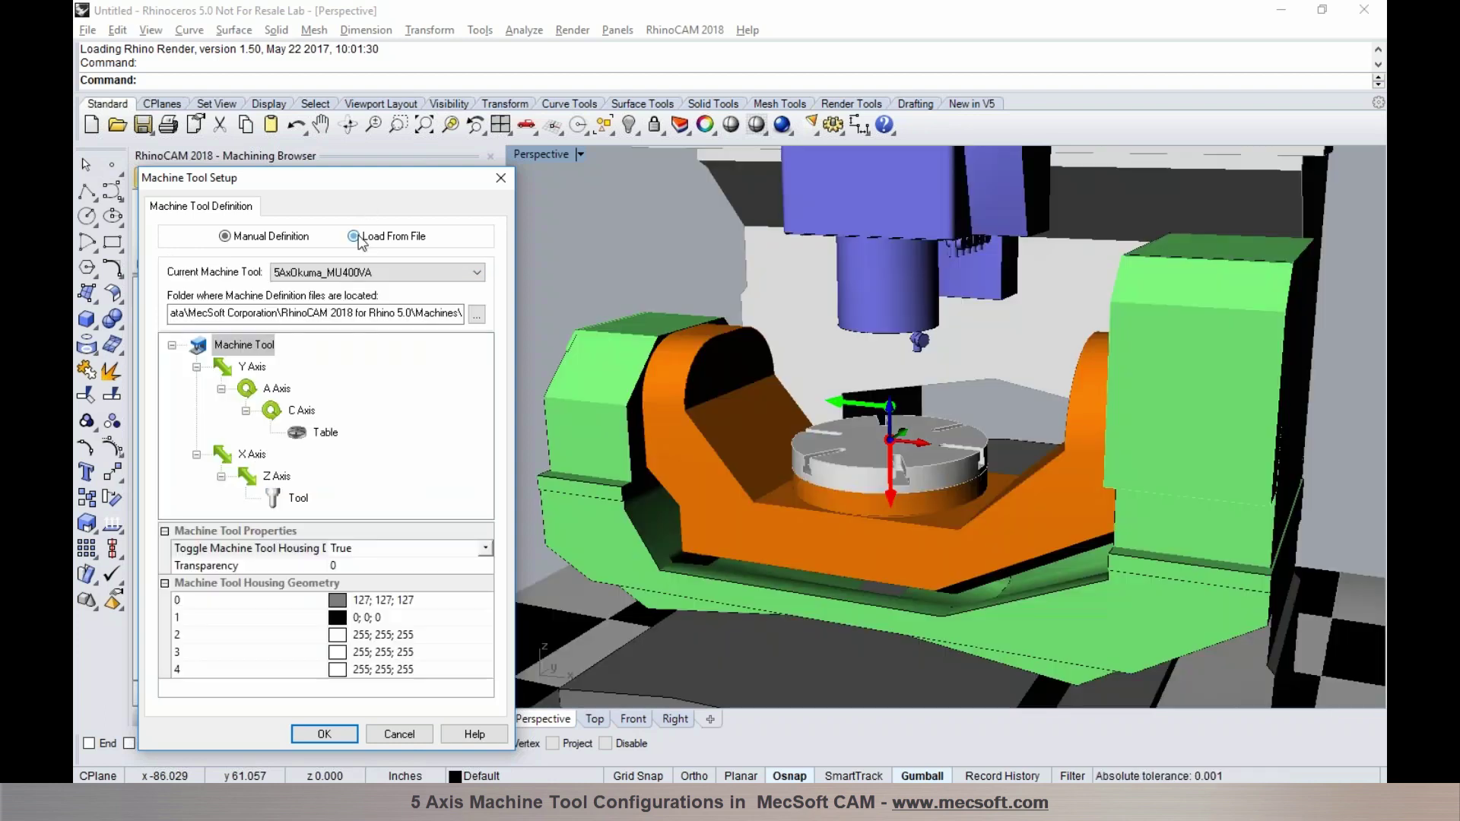
pyautogui.click(381, 273)
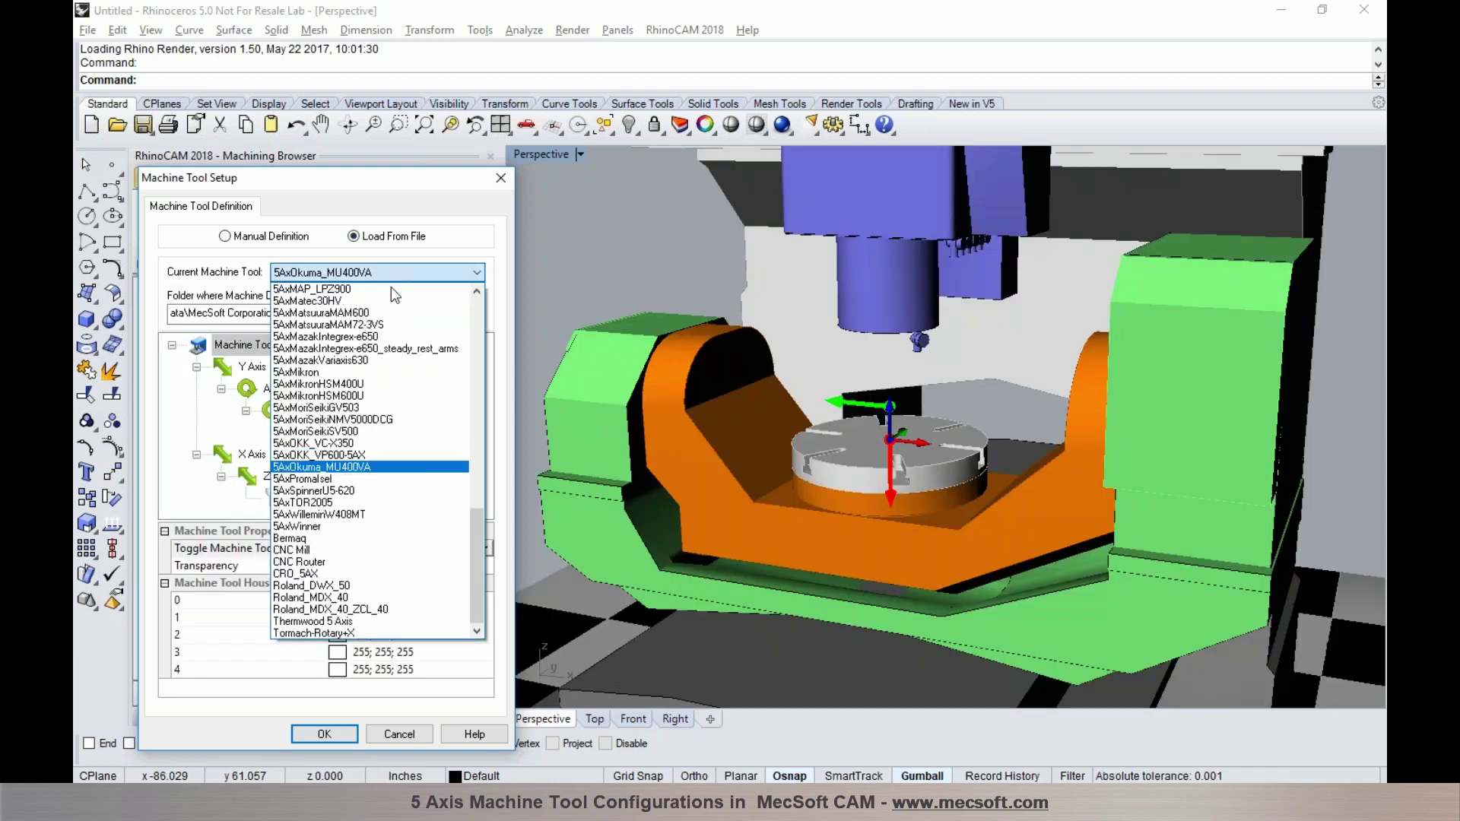
pyautogui.moveTo(476, 531); pyautogui.dragTo(478, 299)
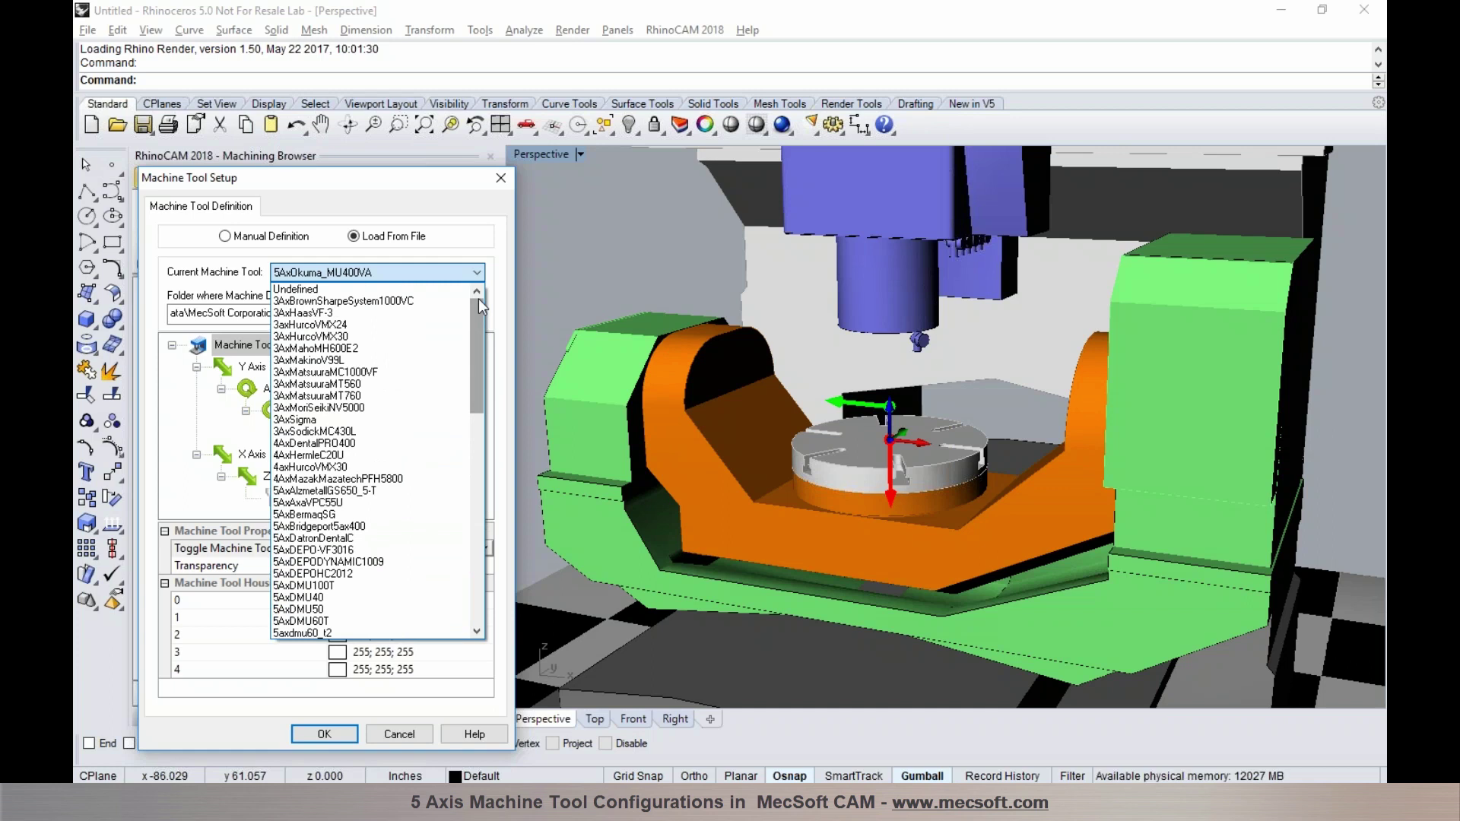
# - Close the machine list with 5AxOkuma_MU400VA kept as the current machine
pyautogui.click(475, 238)
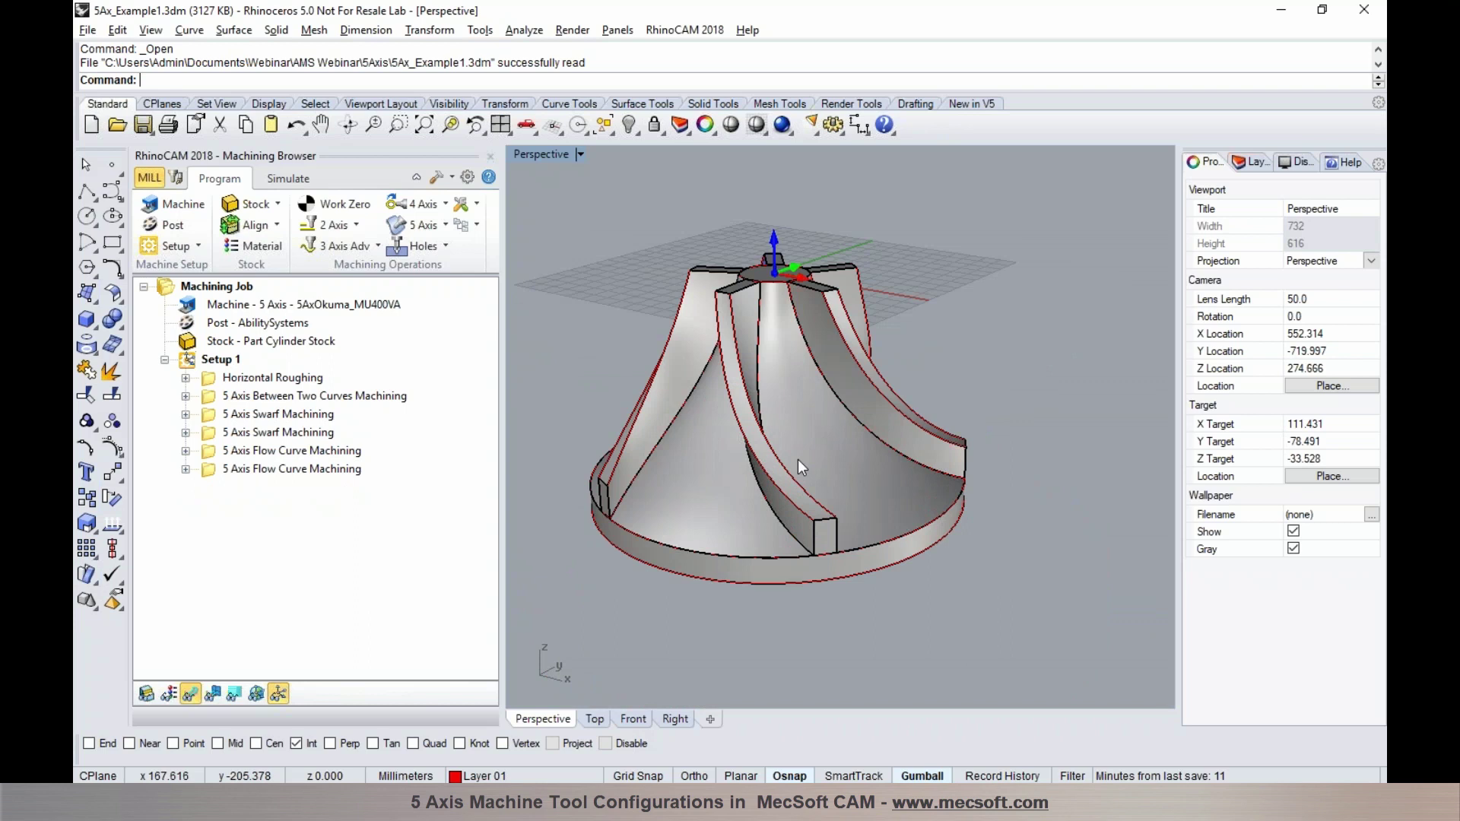
# - Select Horizontal Roughing and toggle machine tool display in the simulation controls
pyautogui.scroll(3, 797, 460)
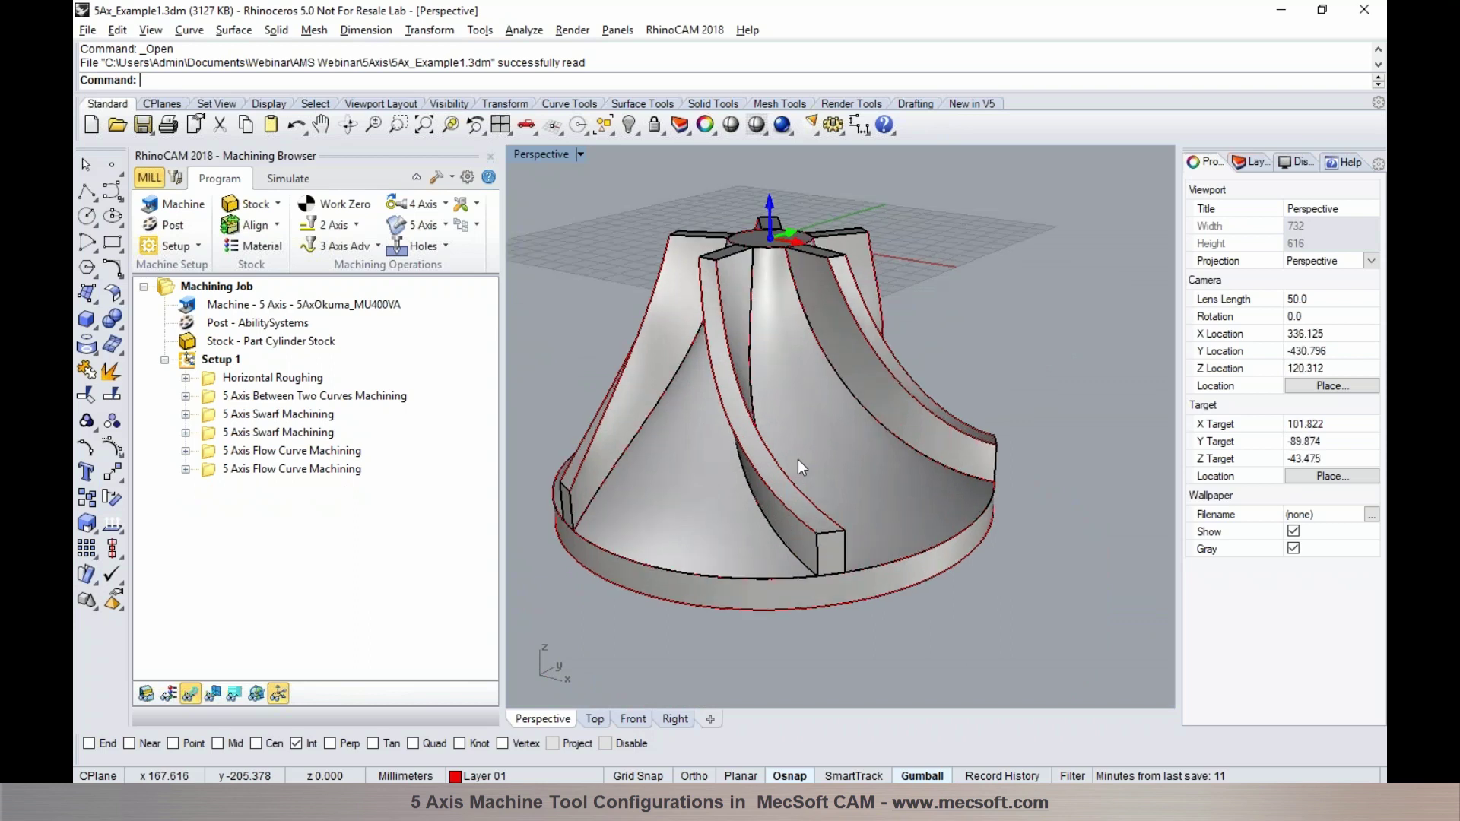
pyautogui.click(308, 386)
pyautogui.click(290, 178)
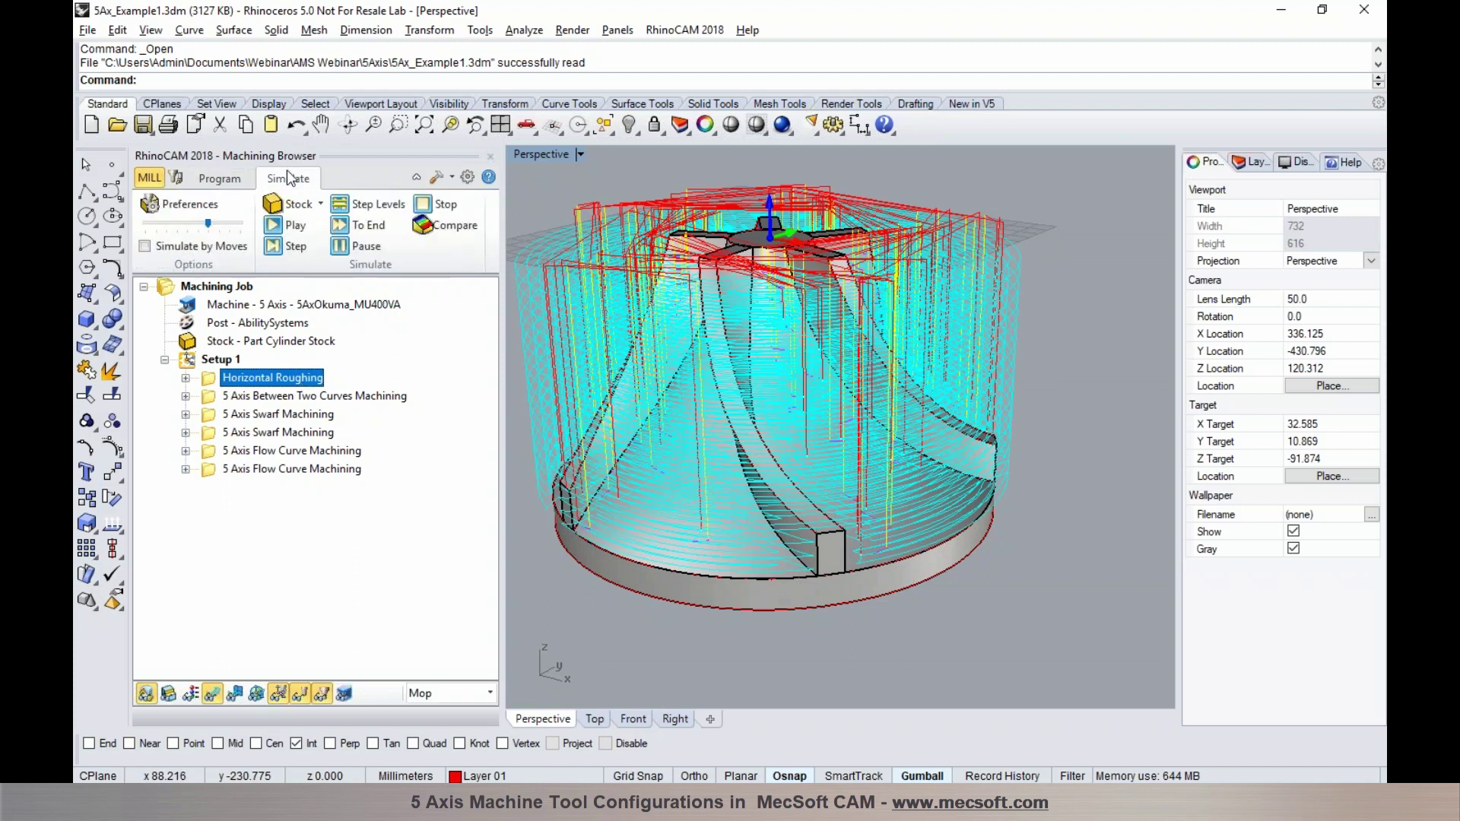
pyautogui.scroll(-3, 646, 573)
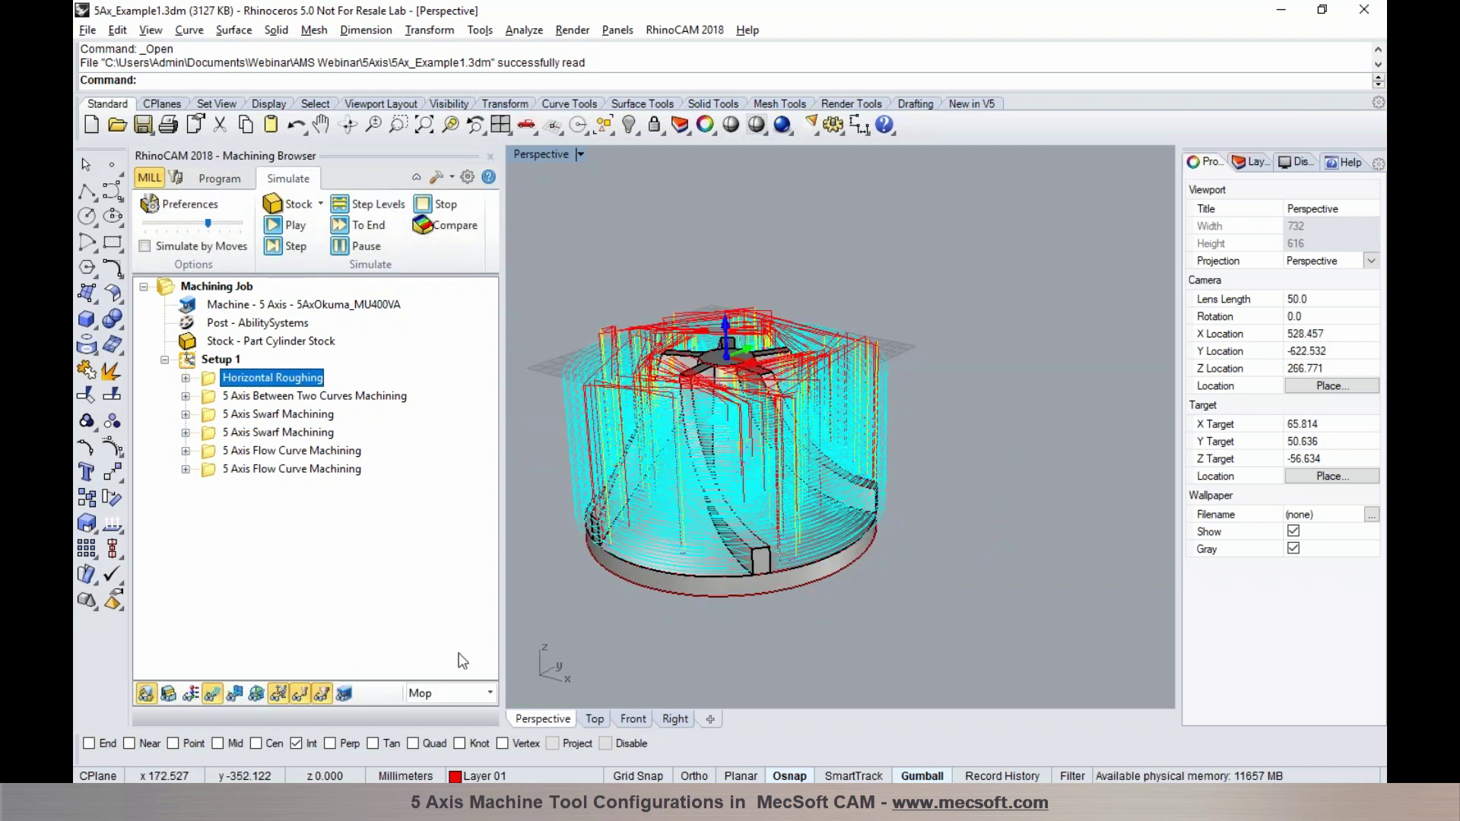
pyautogui.click(345, 698)
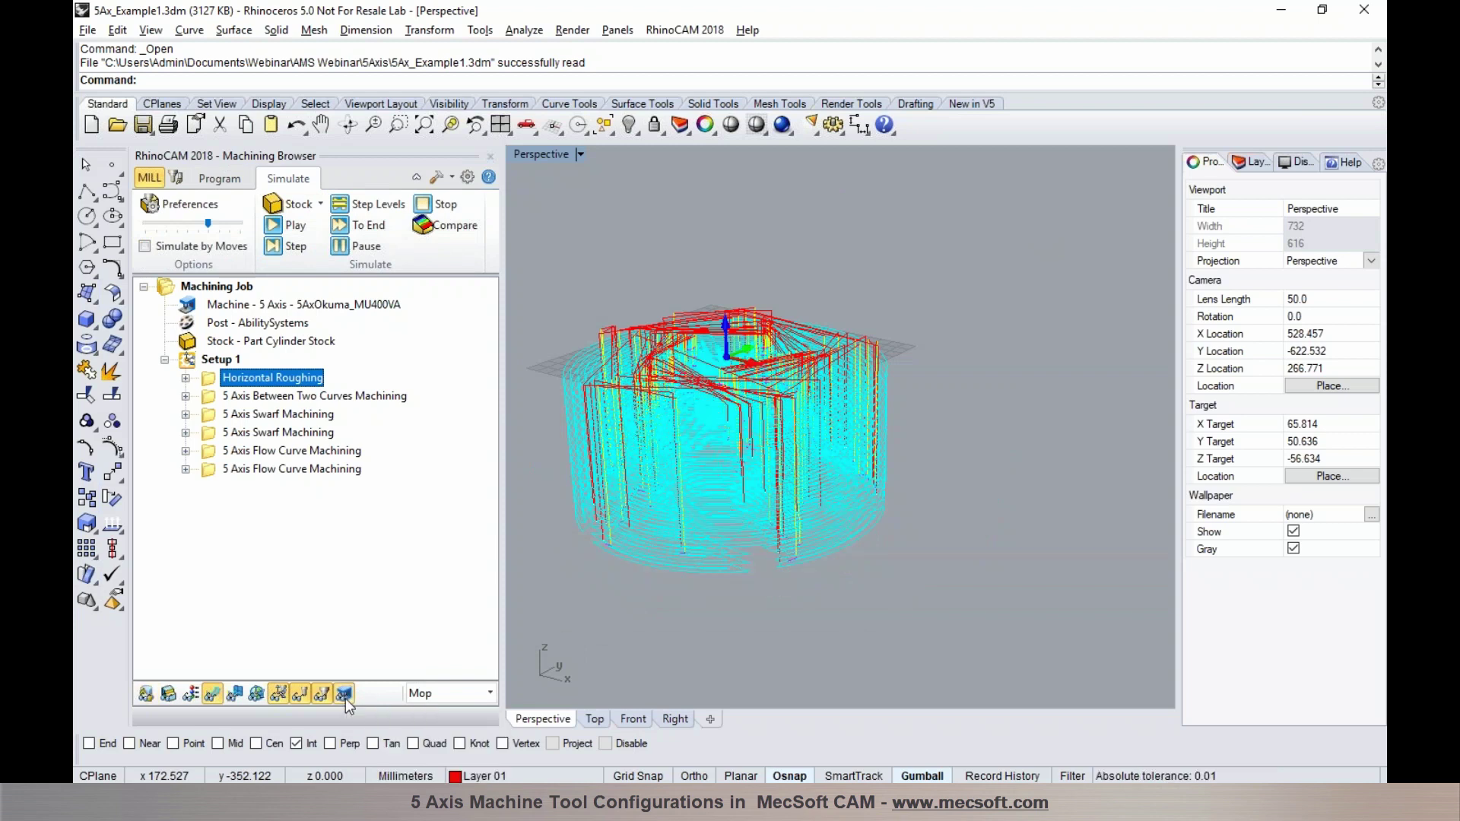
# - Run the roughing simulation through to the end at an adjusted speed and view the roughed part
pyautogui.click(301, 250)
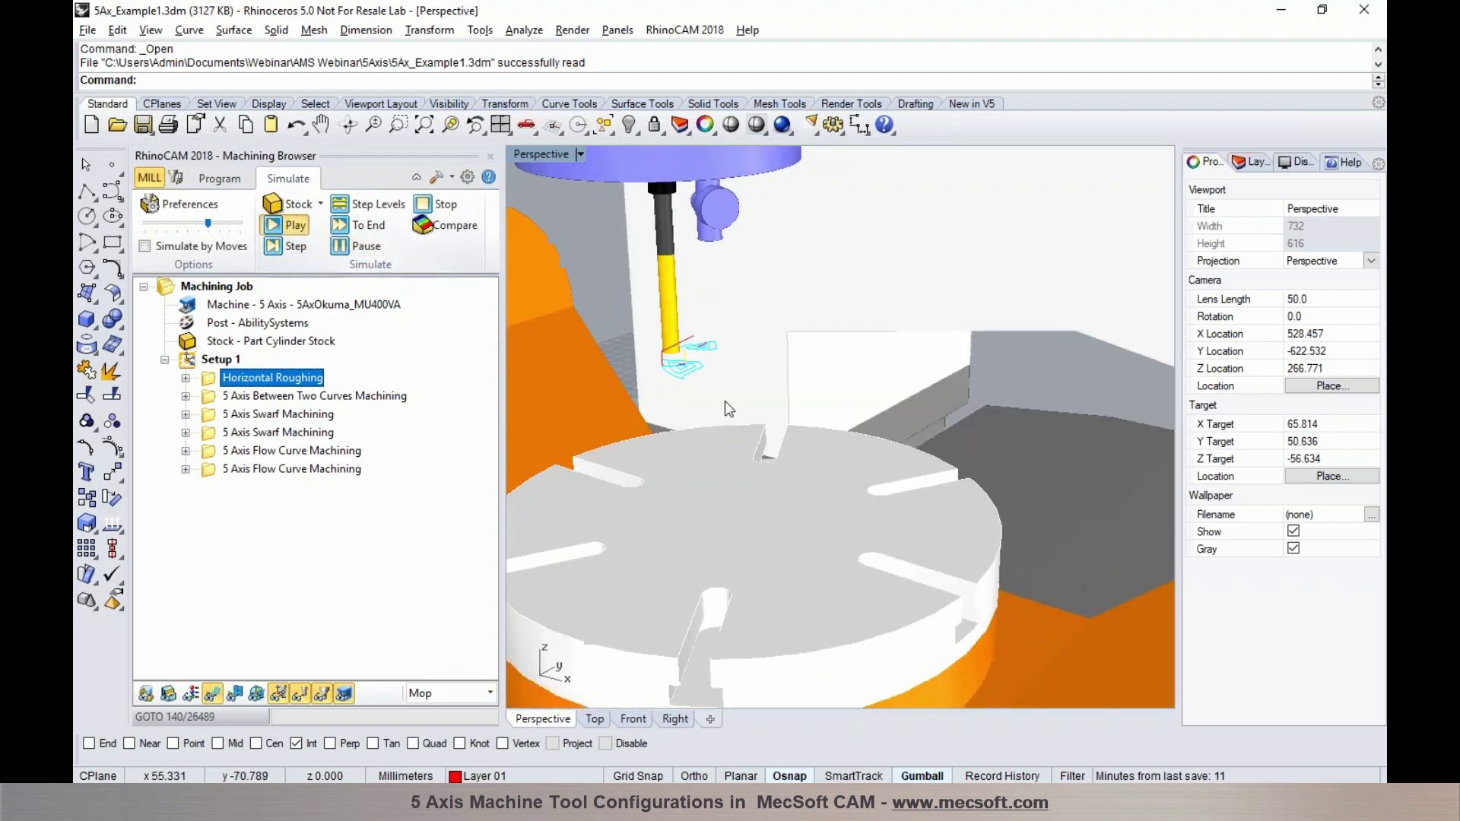
pyautogui.click(367, 247)
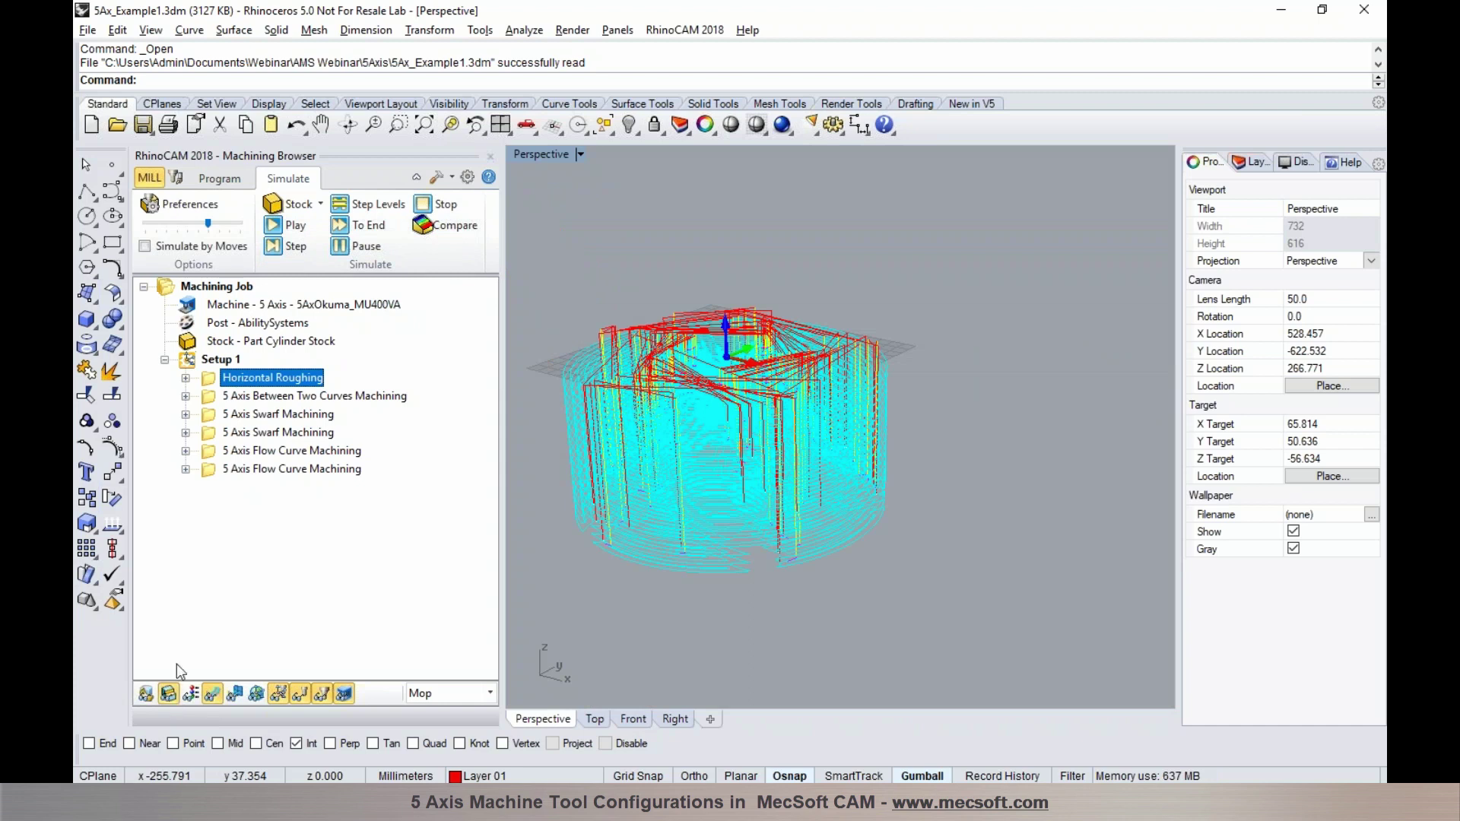
pyautogui.click(284, 247)
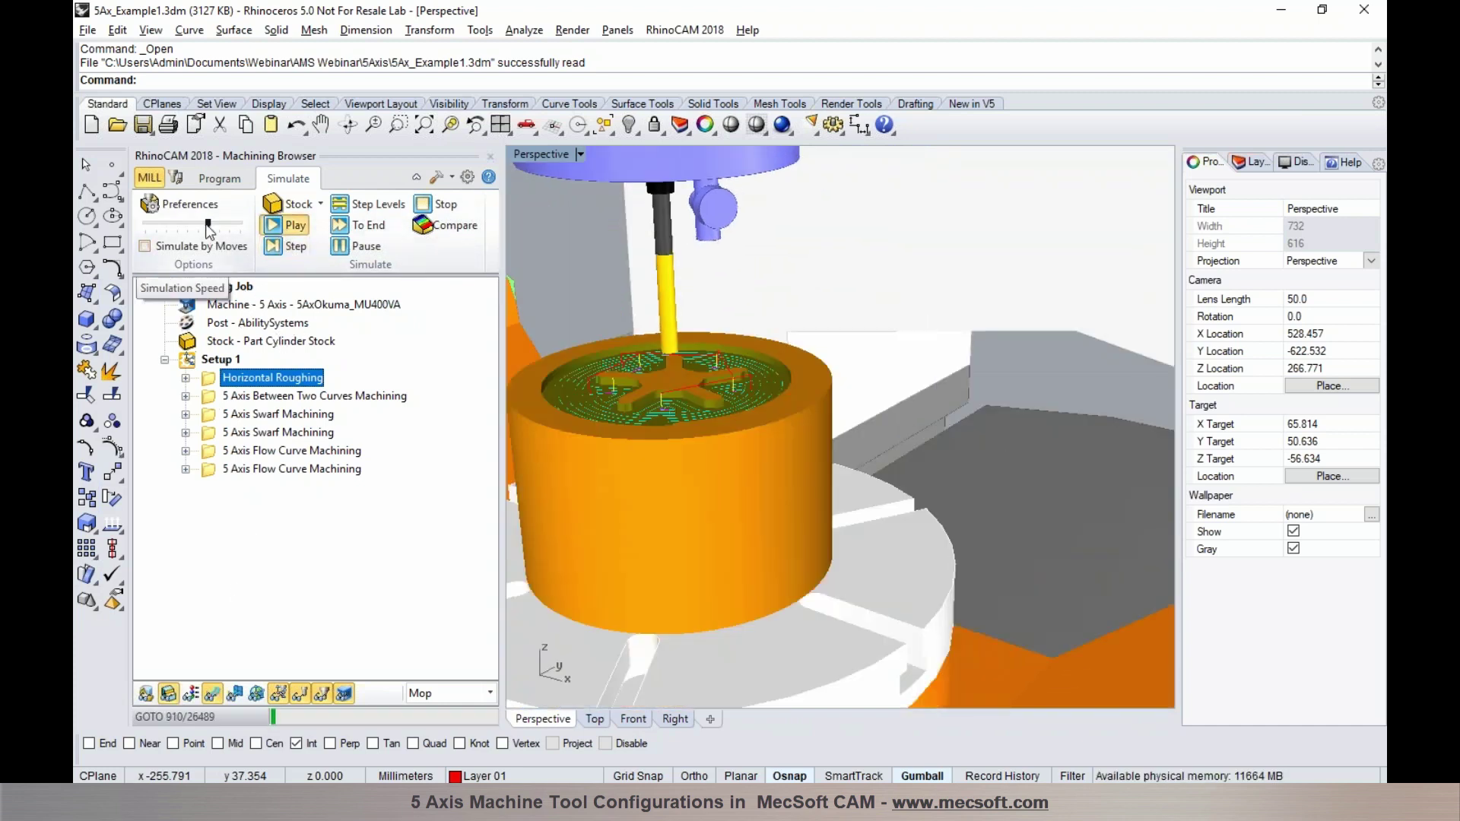
pyautogui.moveTo(208, 224); pyautogui.dragTo(177, 225)
pyautogui.scroll(-5, 769, 431)
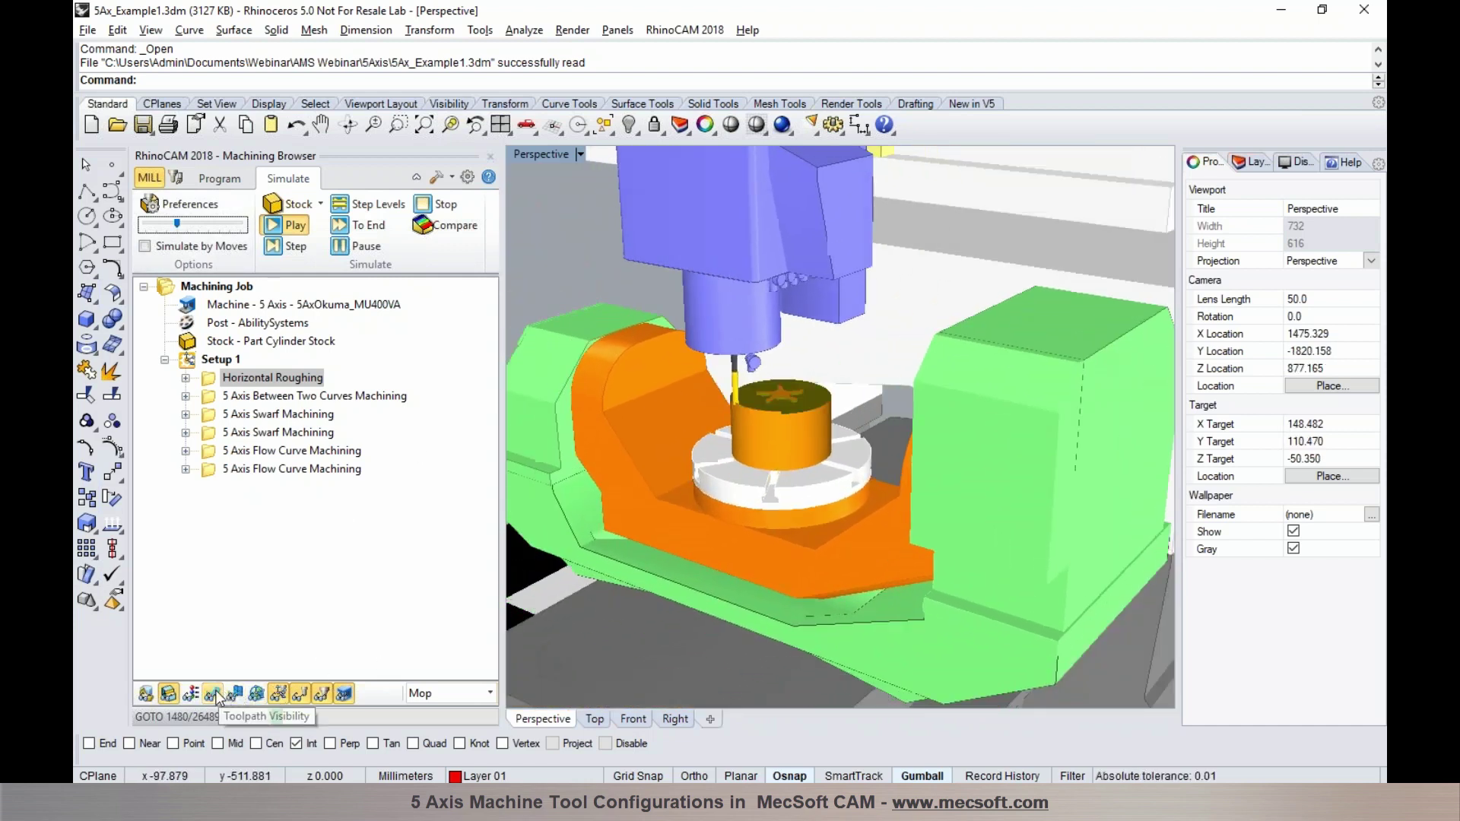
pyautogui.click(348, 226)
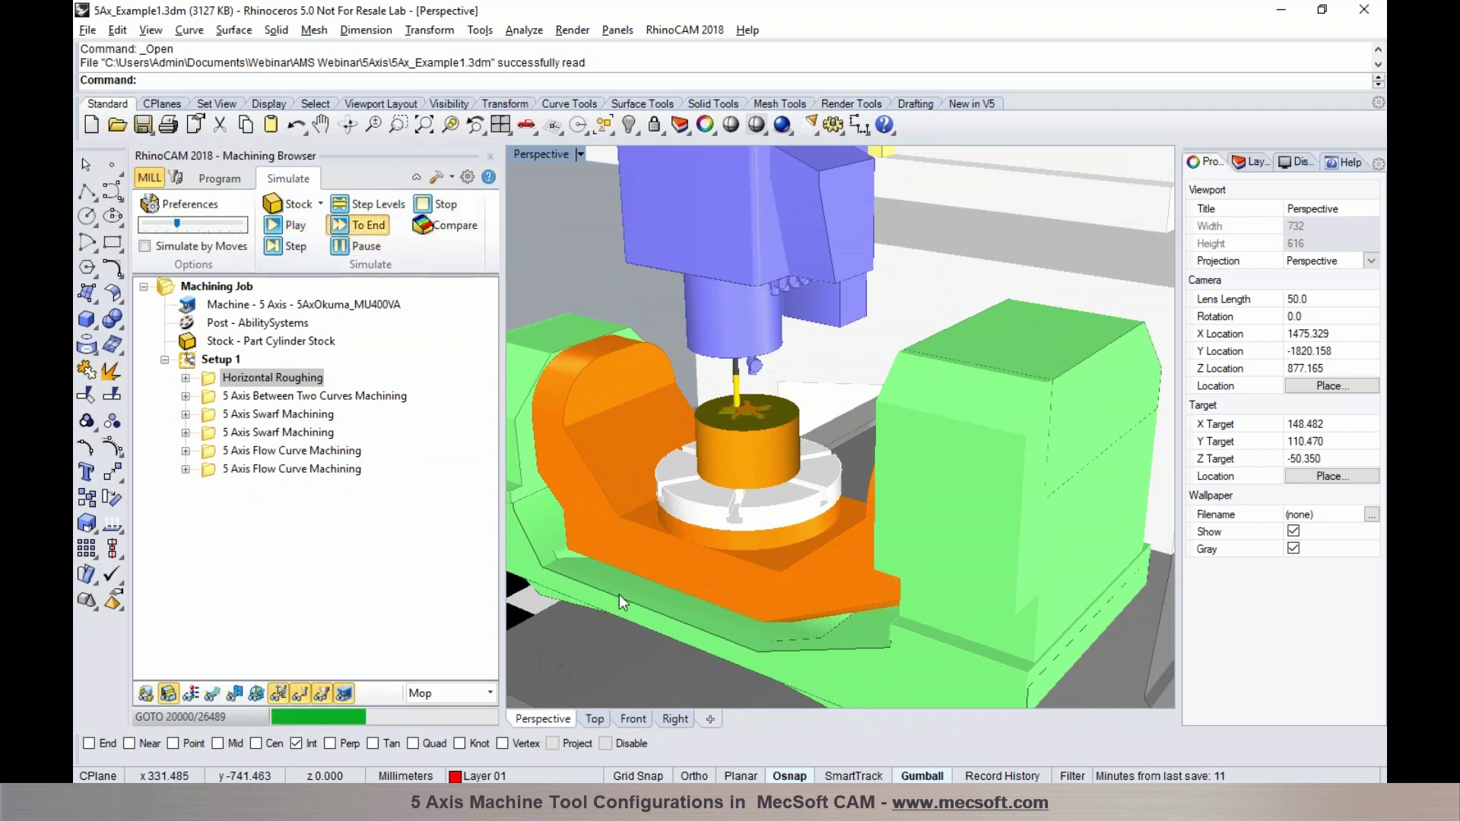
pyautogui.scroll(3, 744, 417)
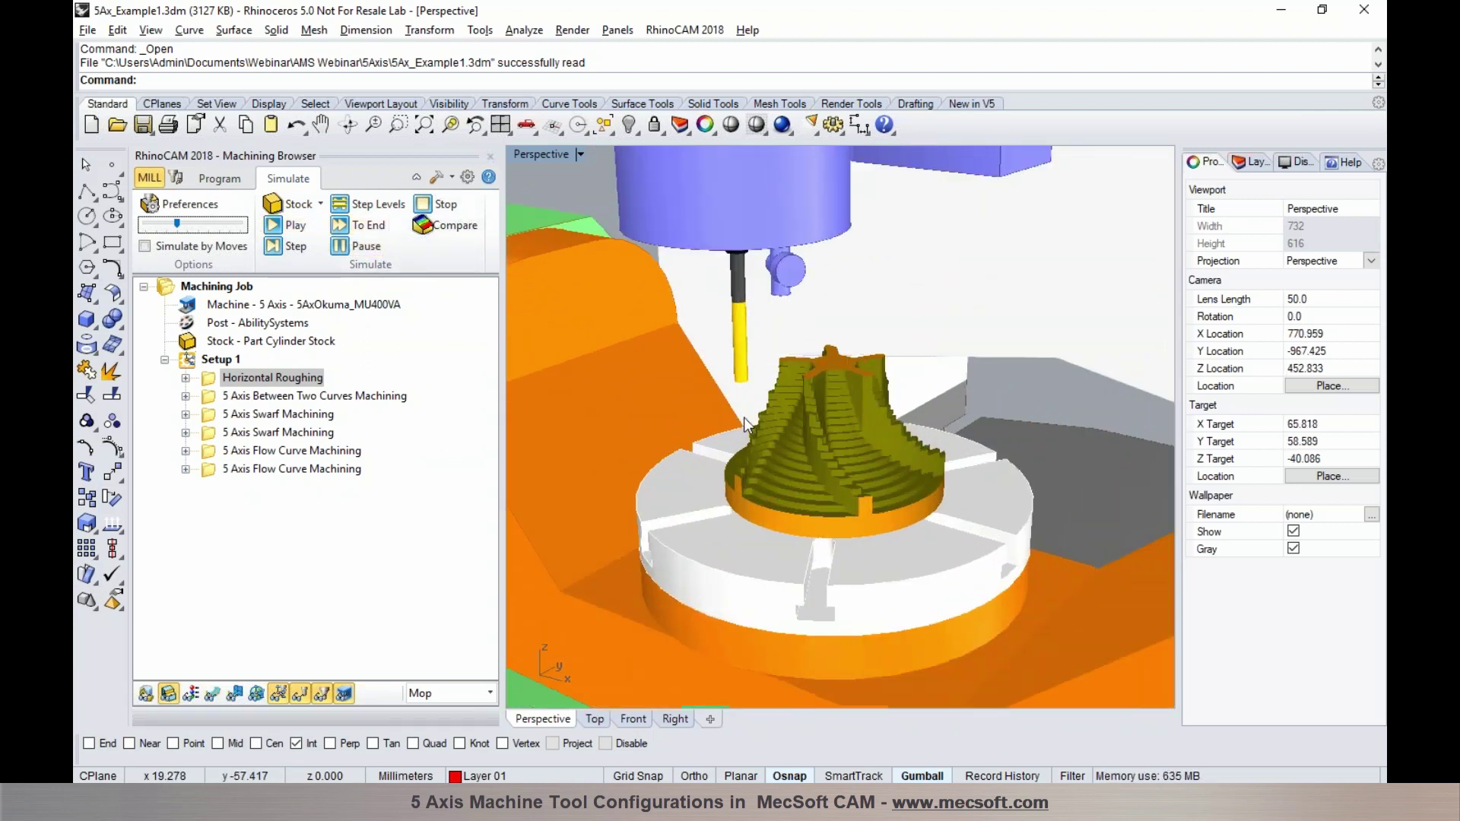
pyautogui.moveTo(744, 417); pyautogui.dragTo(791, 422, button='right')
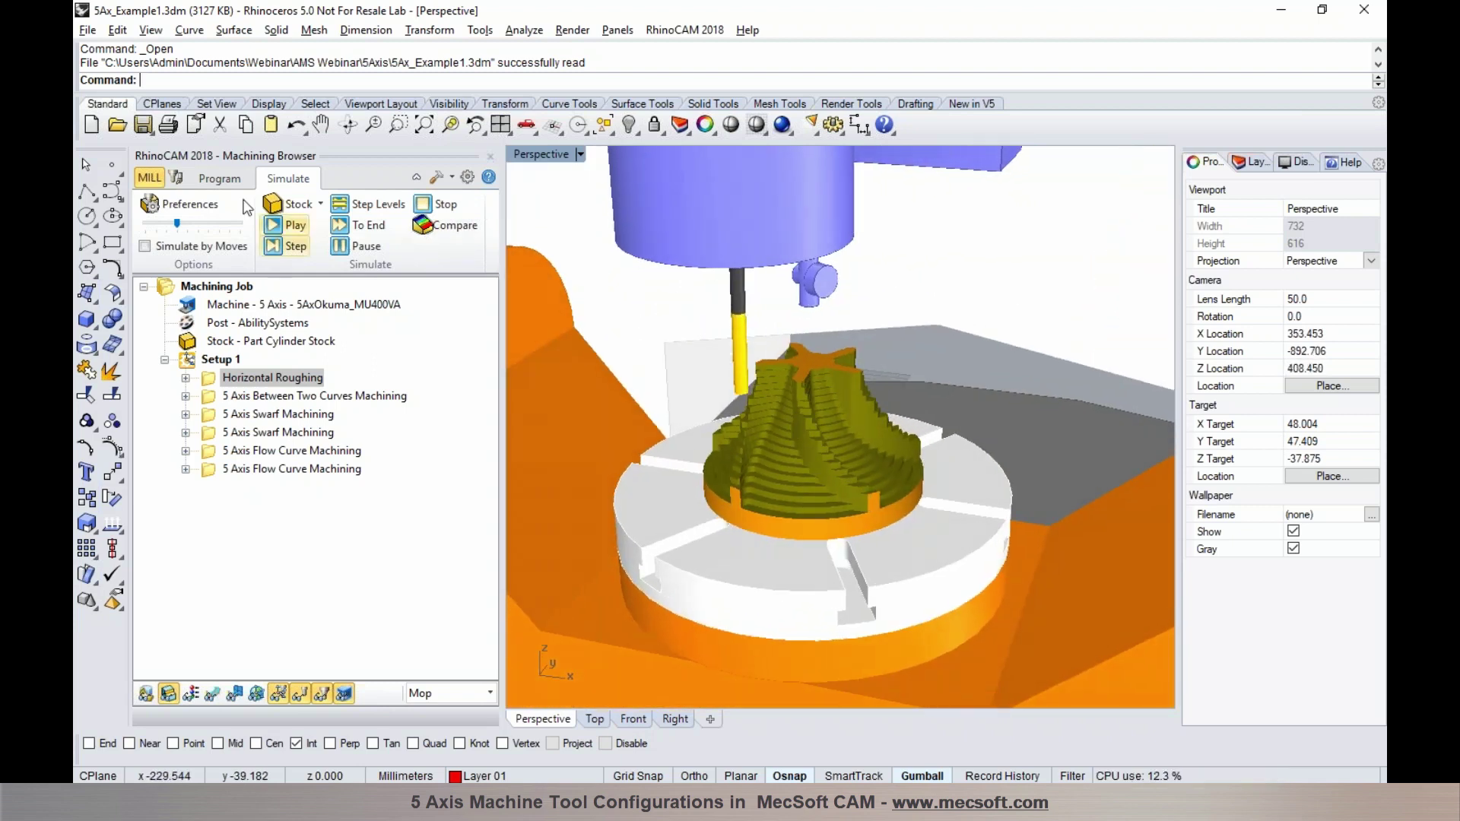
pyautogui.click(220, 178)
# - Check the Between Two Curves drive curves Region 1, Region 2 and drive Surface 1 on the blade
pyautogui.doubleClick(231, 404)
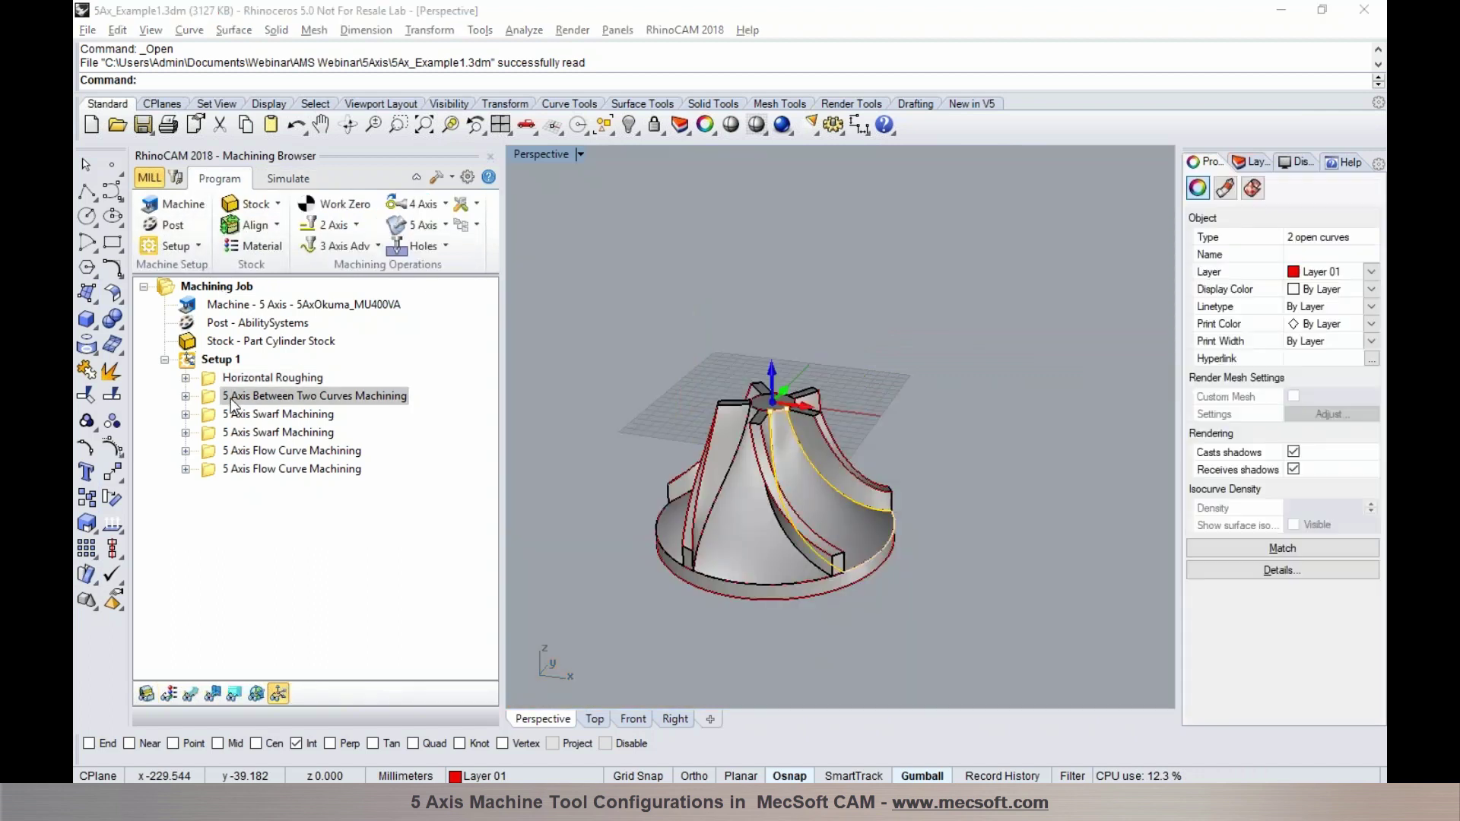
pyautogui.scroll(3, 853, 472)
pyautogui.moveTo(853, 463); pyautogui.dragTo(666, 445, button='right')
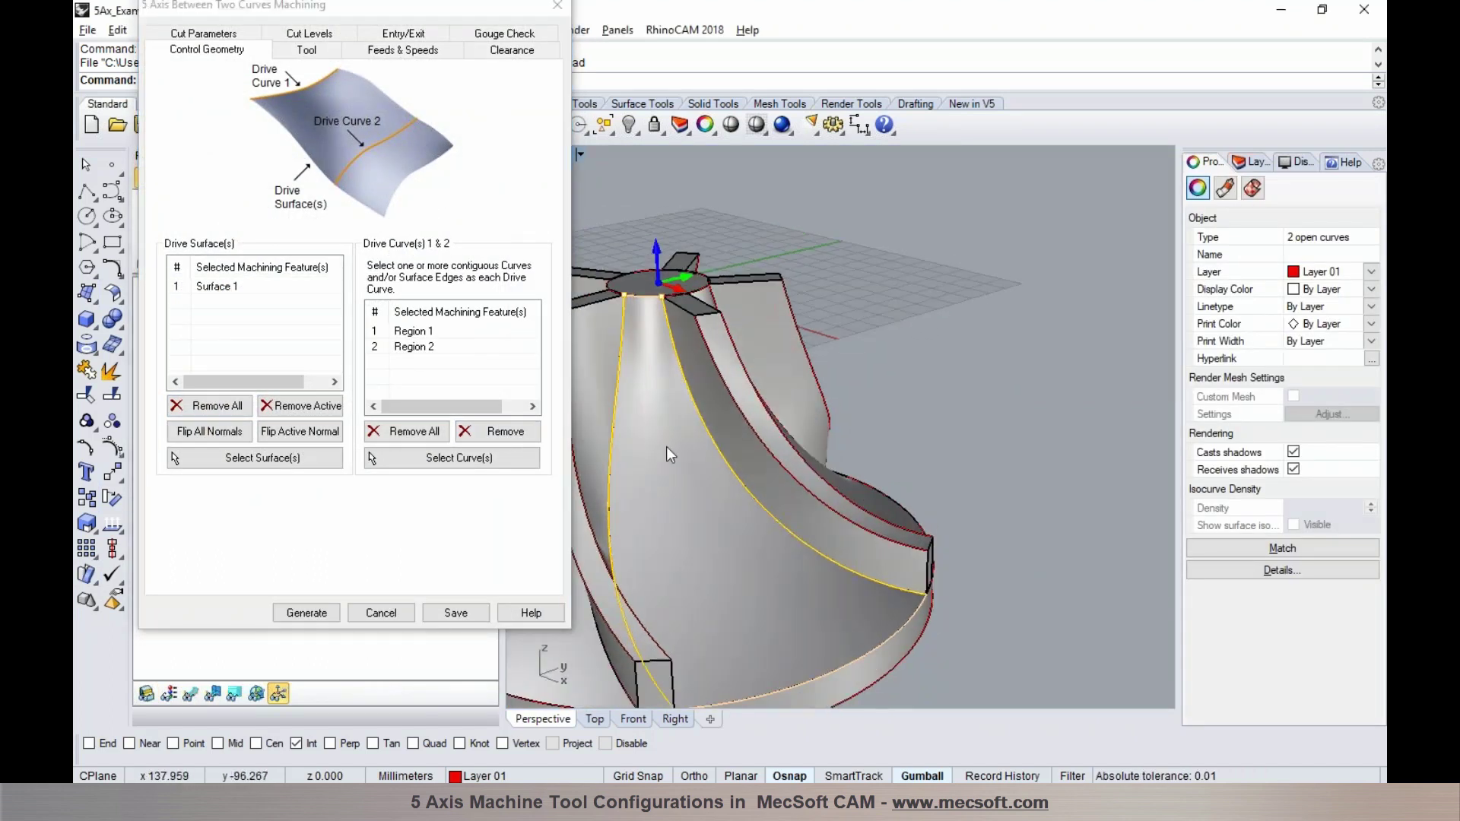
pyautogui.click(430, 332)
pyautogui.click(431, 347)
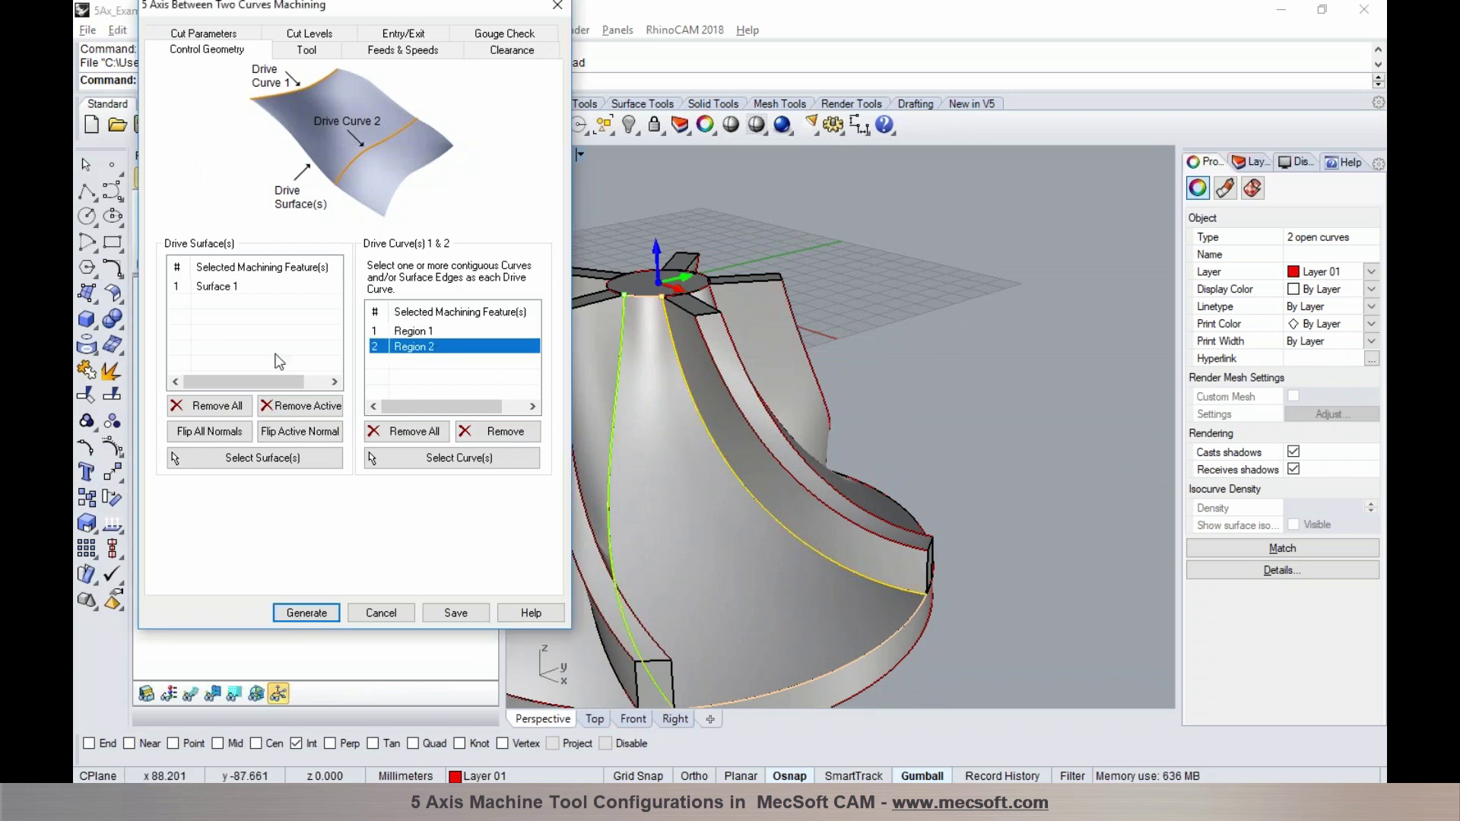
pyautogui.click(245, 289)
pyautogui.click(641, 432)
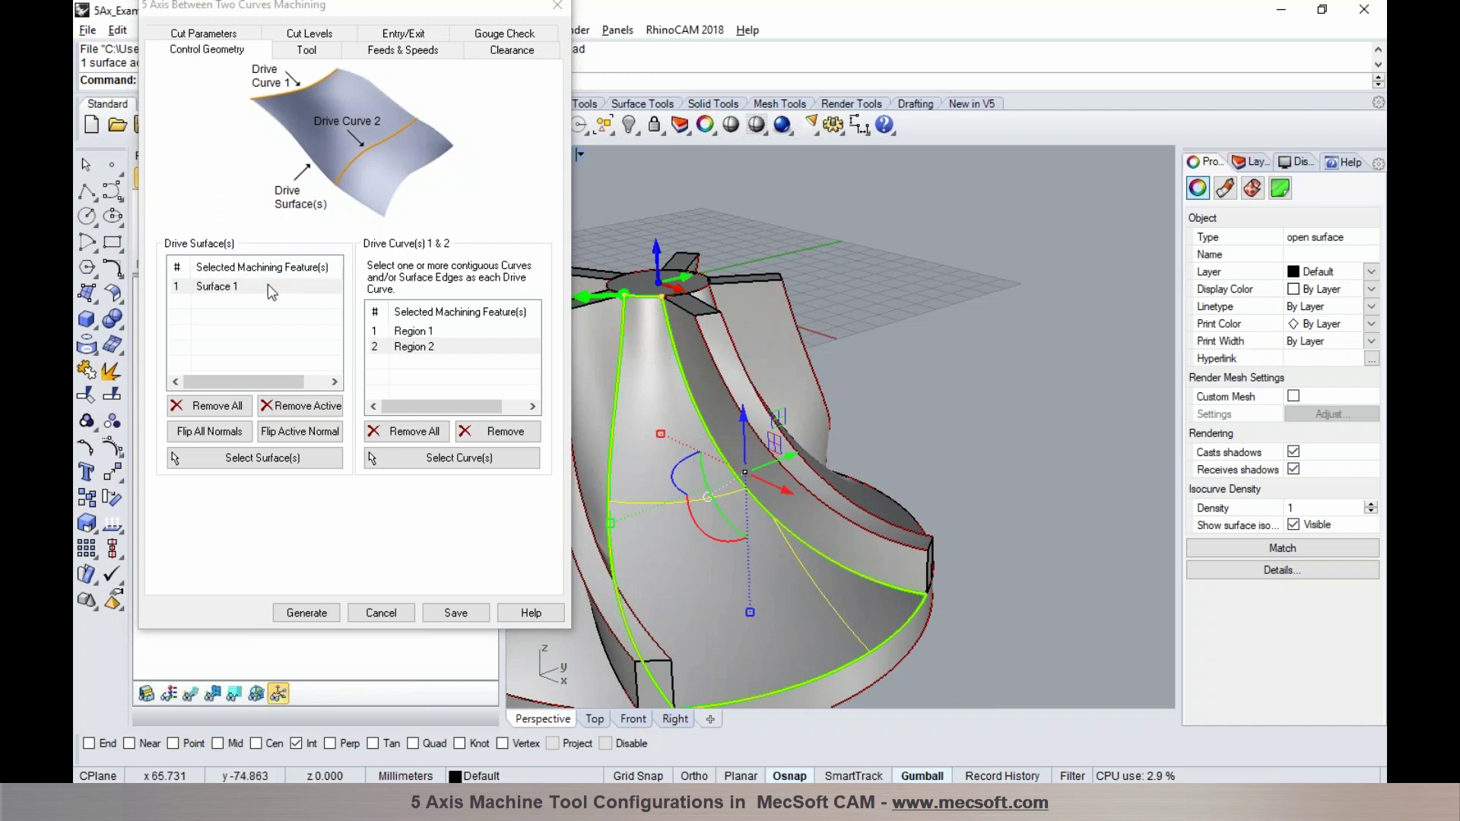
pyautogui.click(962, 411)
pyautogui.moveTo(737, 450); pyautogui.dragTo(801, 510, button='right')
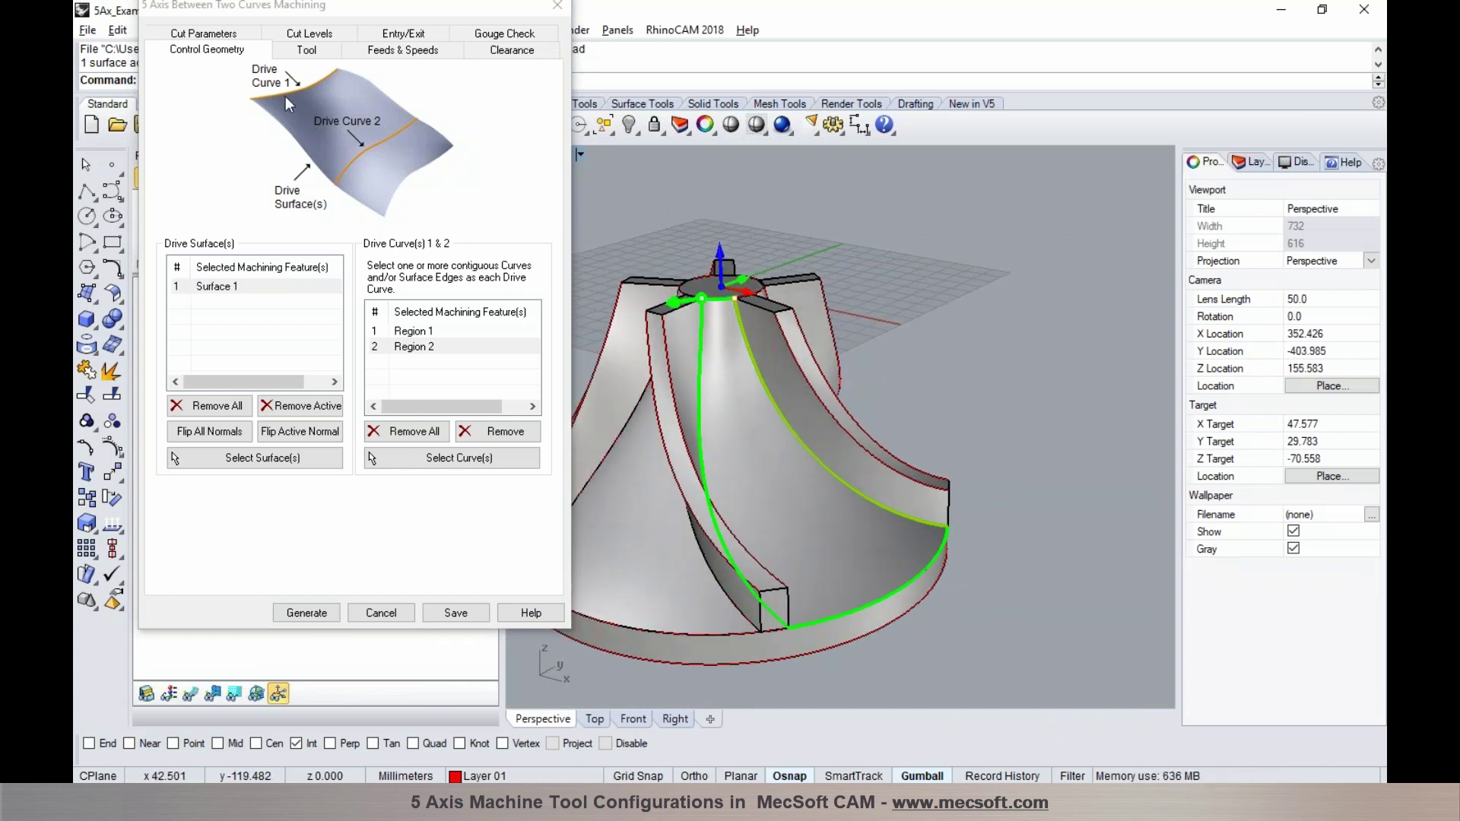
# - Review Cut Parameters, Cut Levels, Entry/Exit and Gouge Check settings, then cancel without changes
pyautogui.click(203, 33)
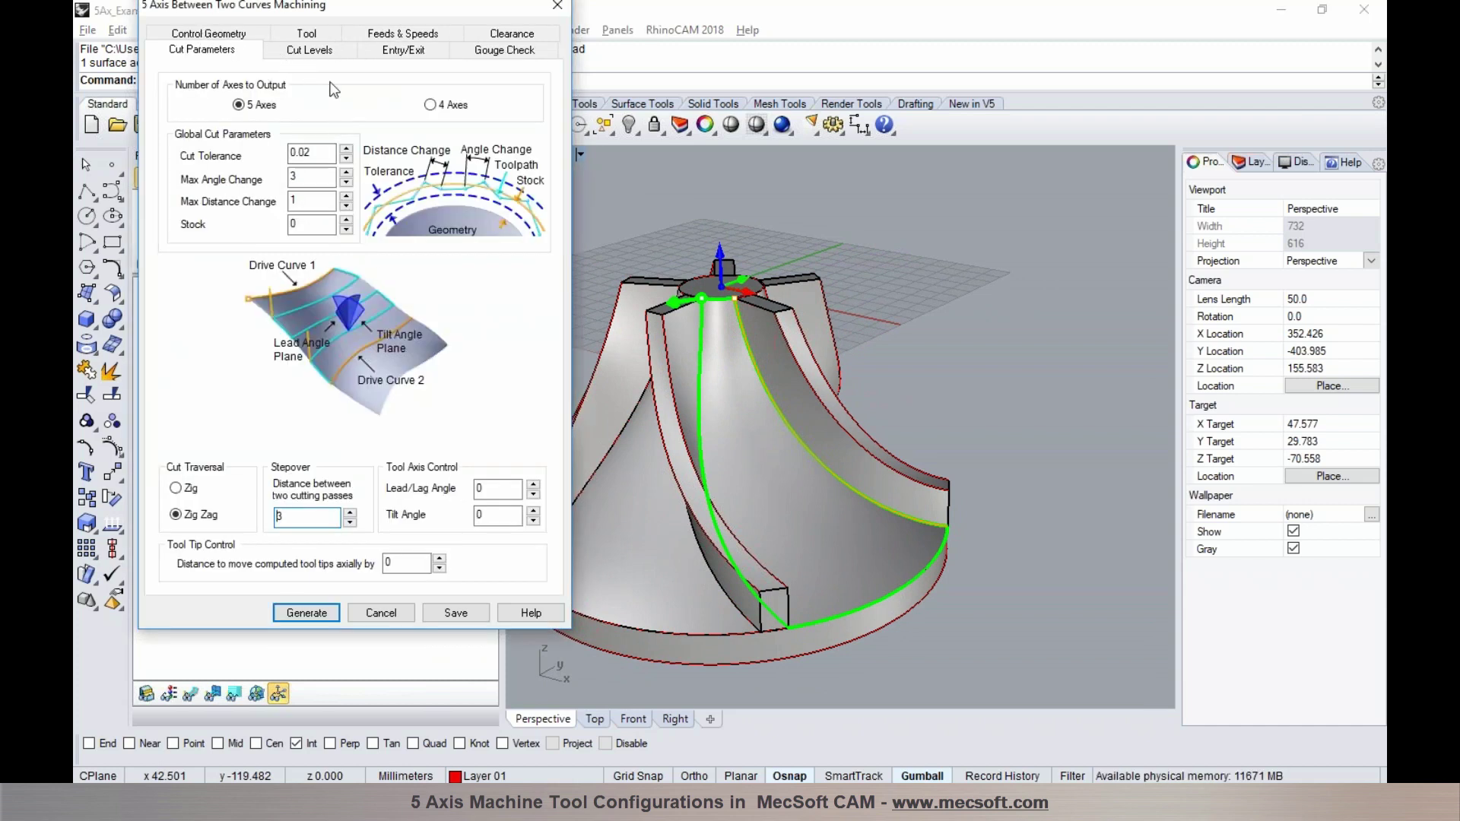
pyautogui.click(327, 50)
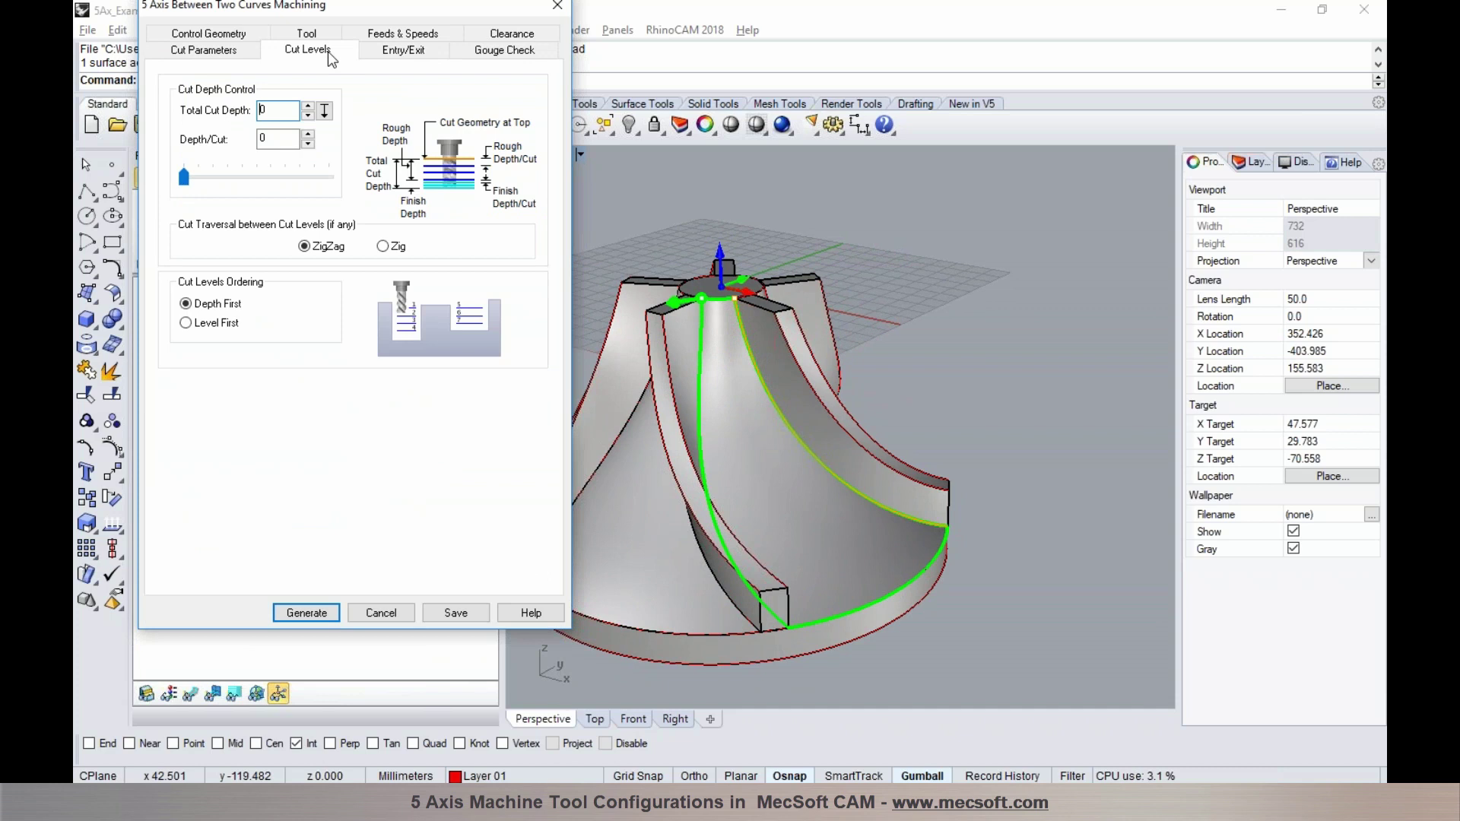
pyautogui.click(398, 51)
pyautogui.click(505, 53)
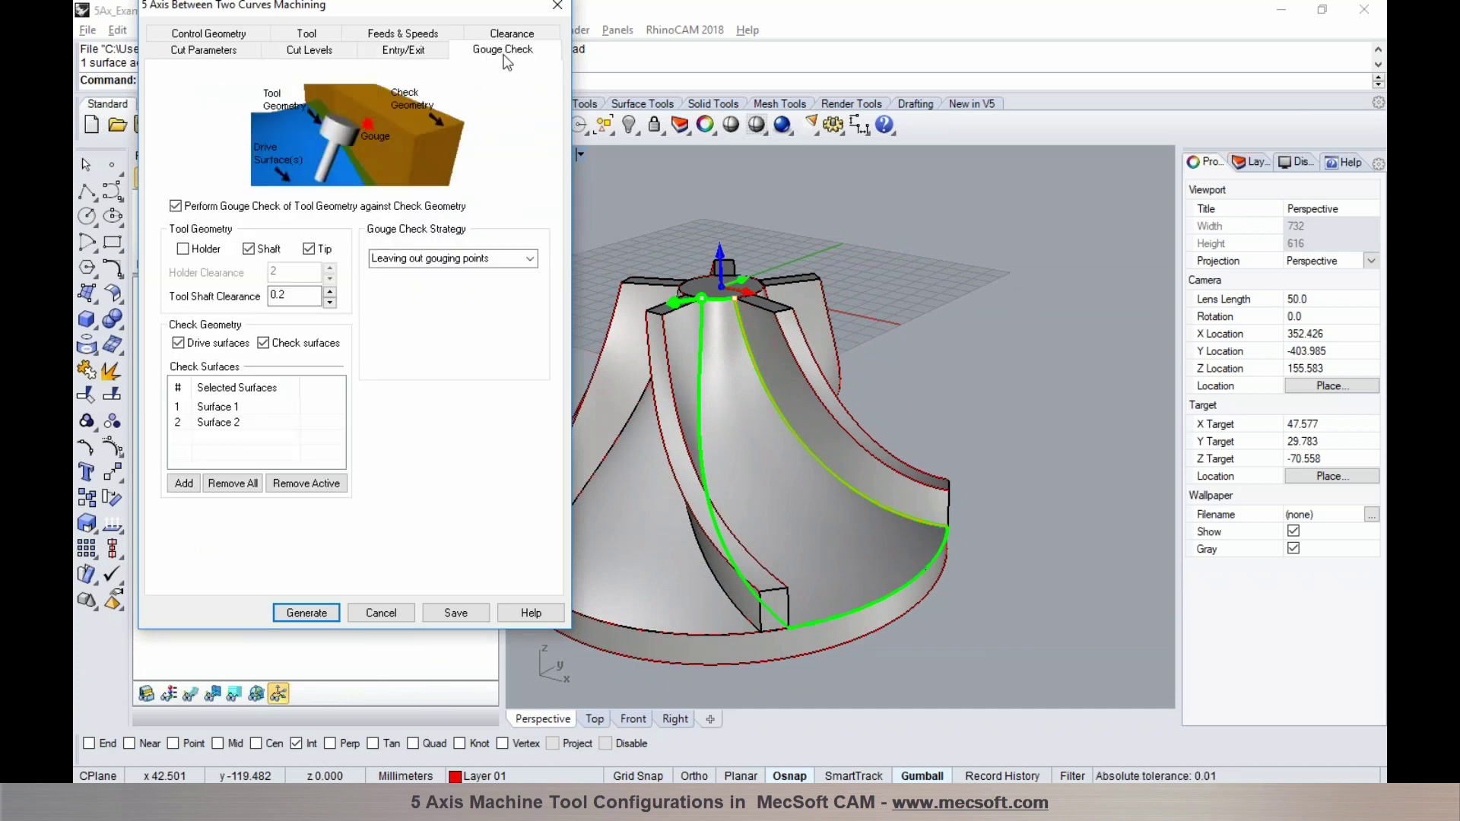
pyautogui.click(234, 408)
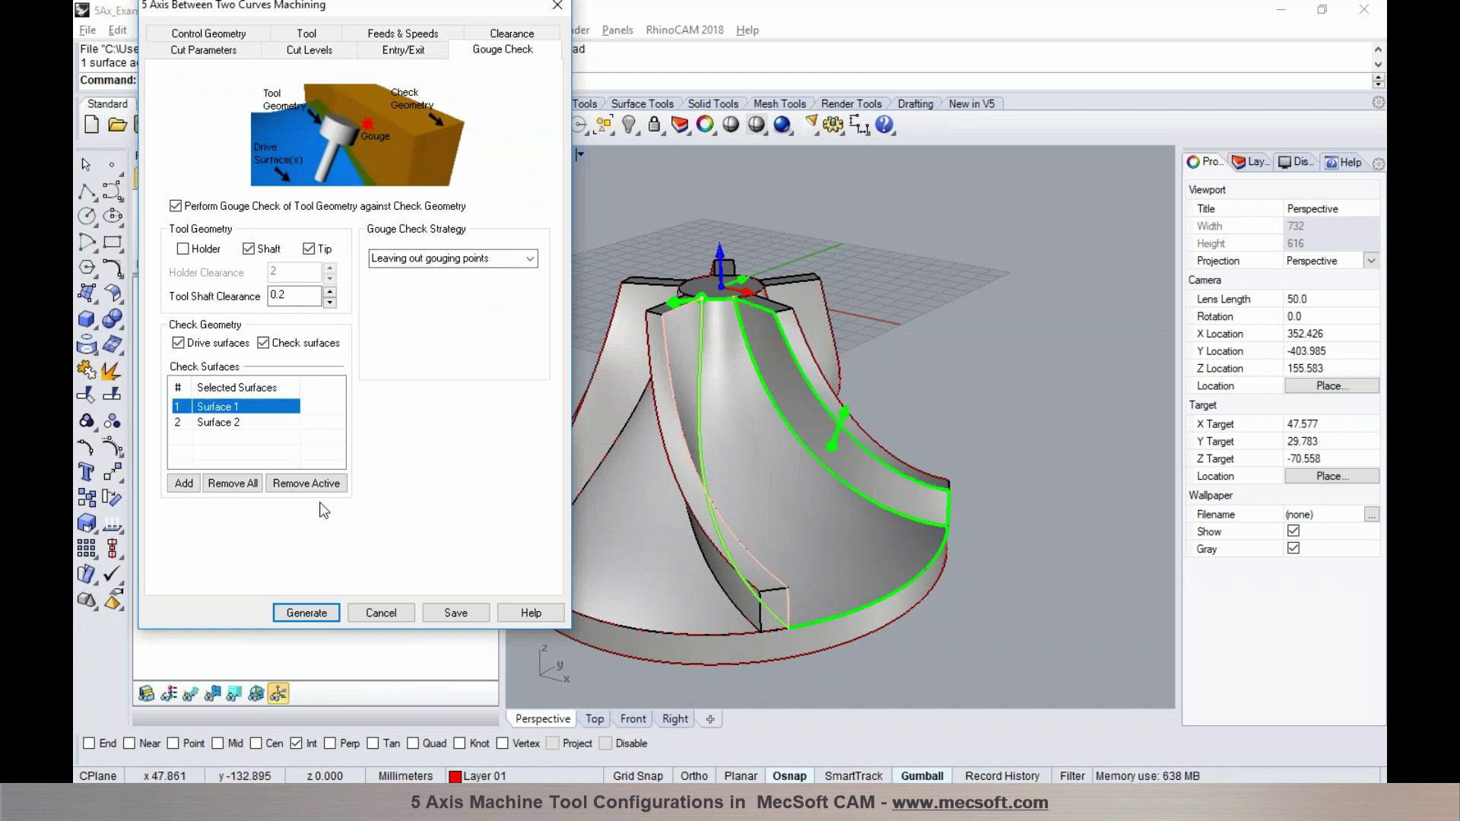
pyautogui.click(385, 613)
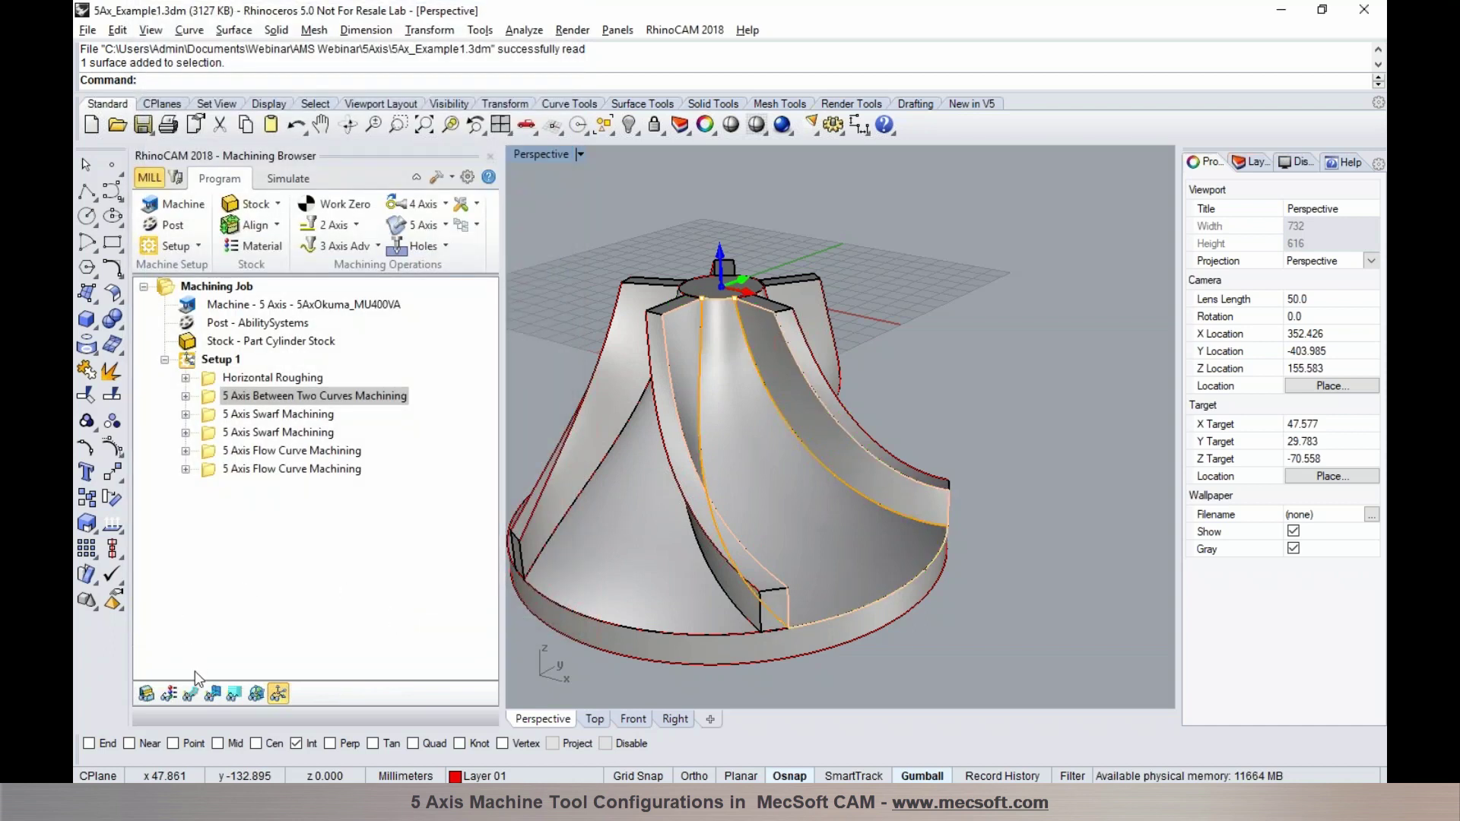
# - Display the Between Two Curves toolpath on the impeller blade
pyautogui.click(193, 693)
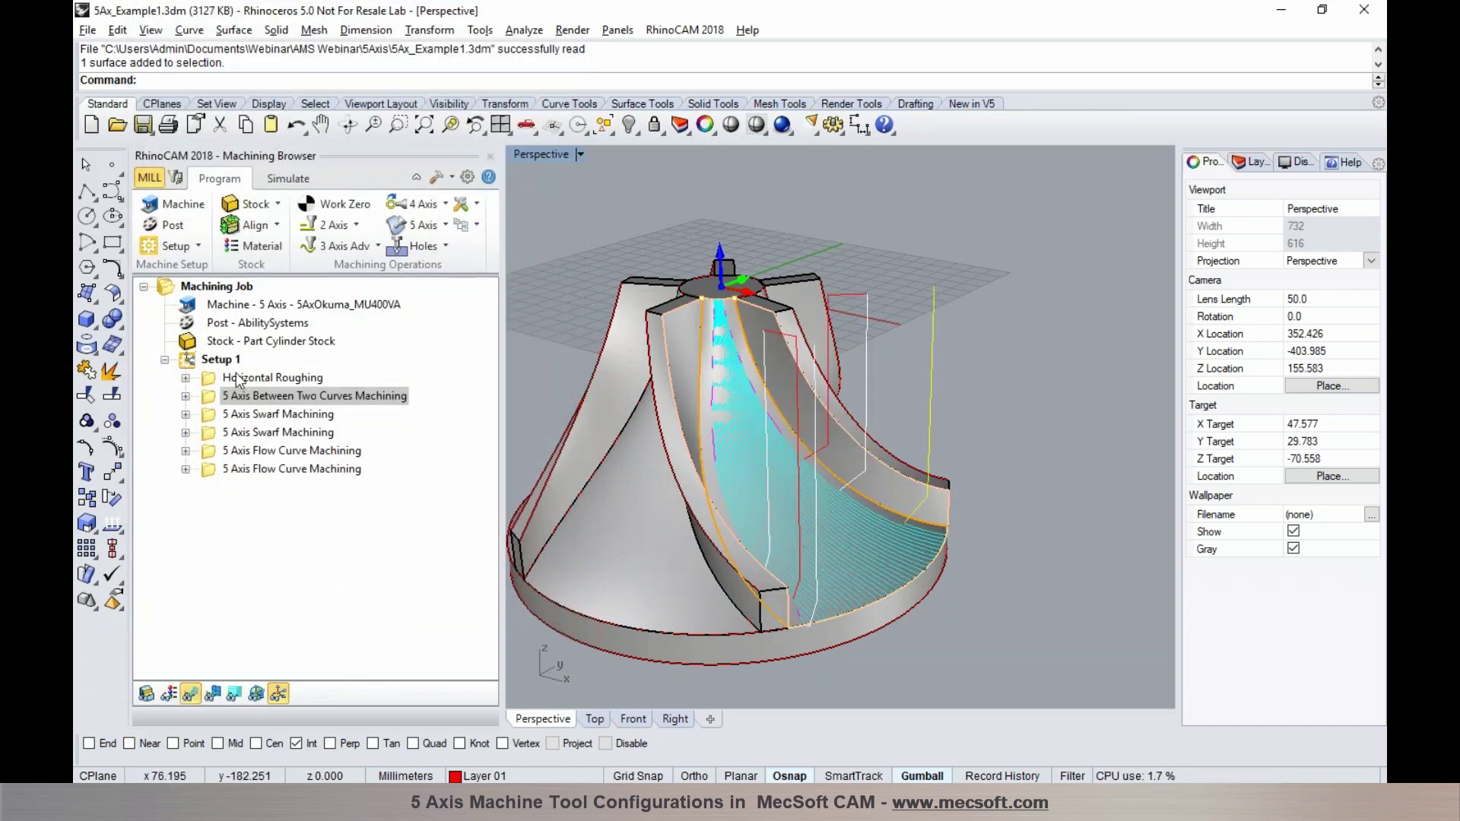
pyautogui.doubleClick(215, 395)
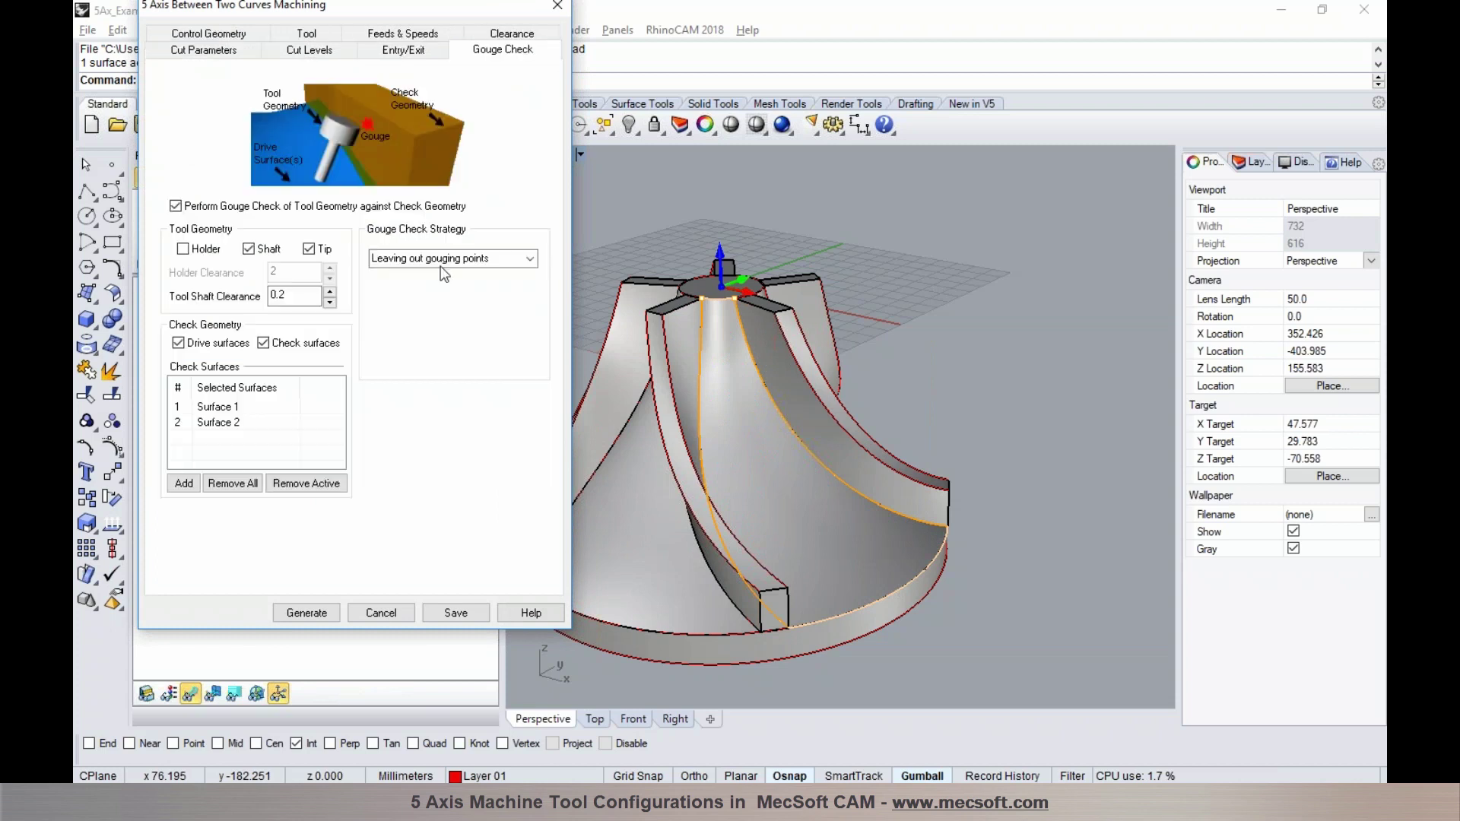
pyautogui.click(375, 613)
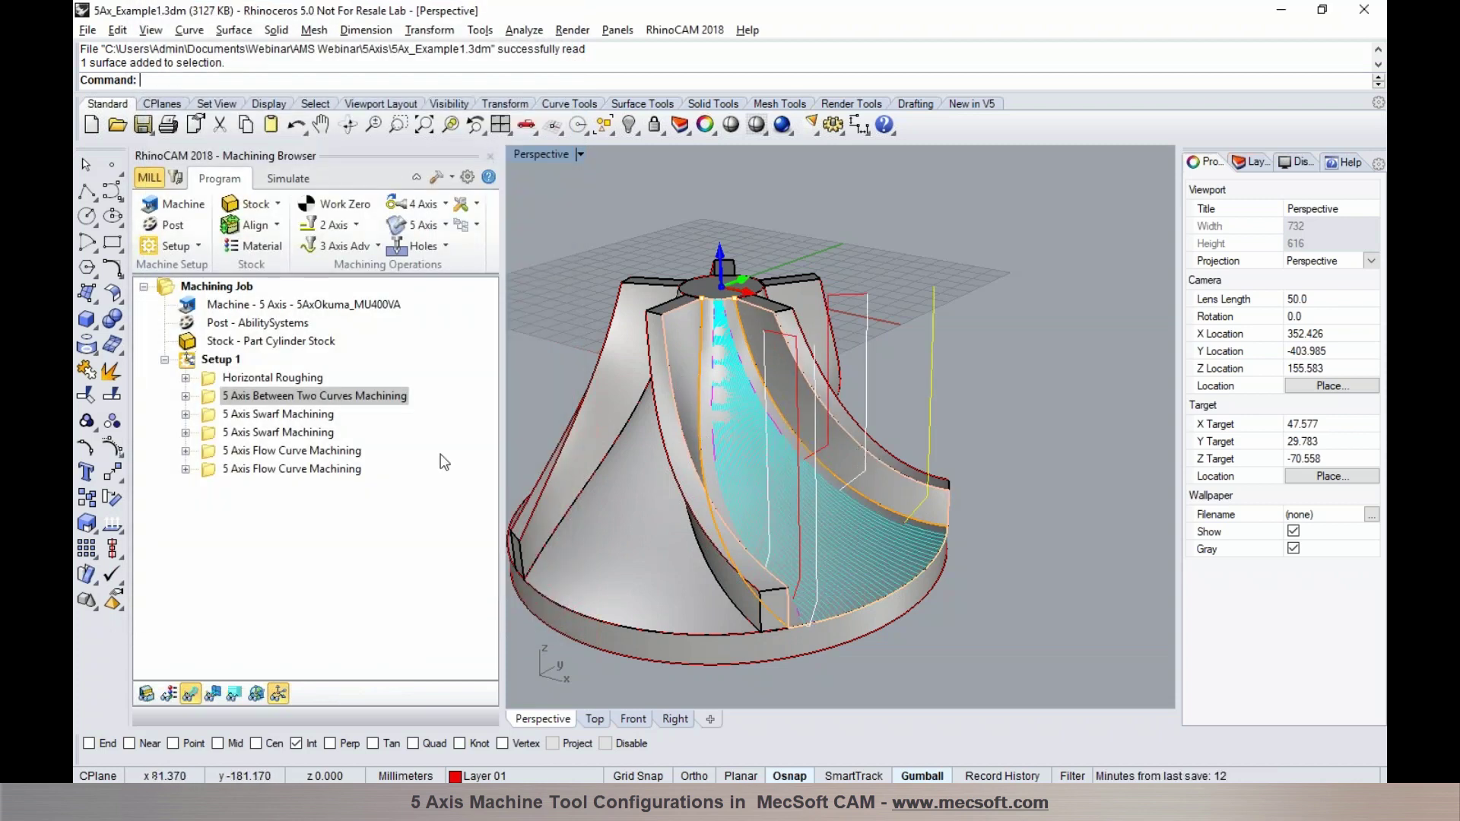
# - Play the Between Two Curves simulation at a reduced speed, zooming in as it cuts
pyautogui.click(288, 178)
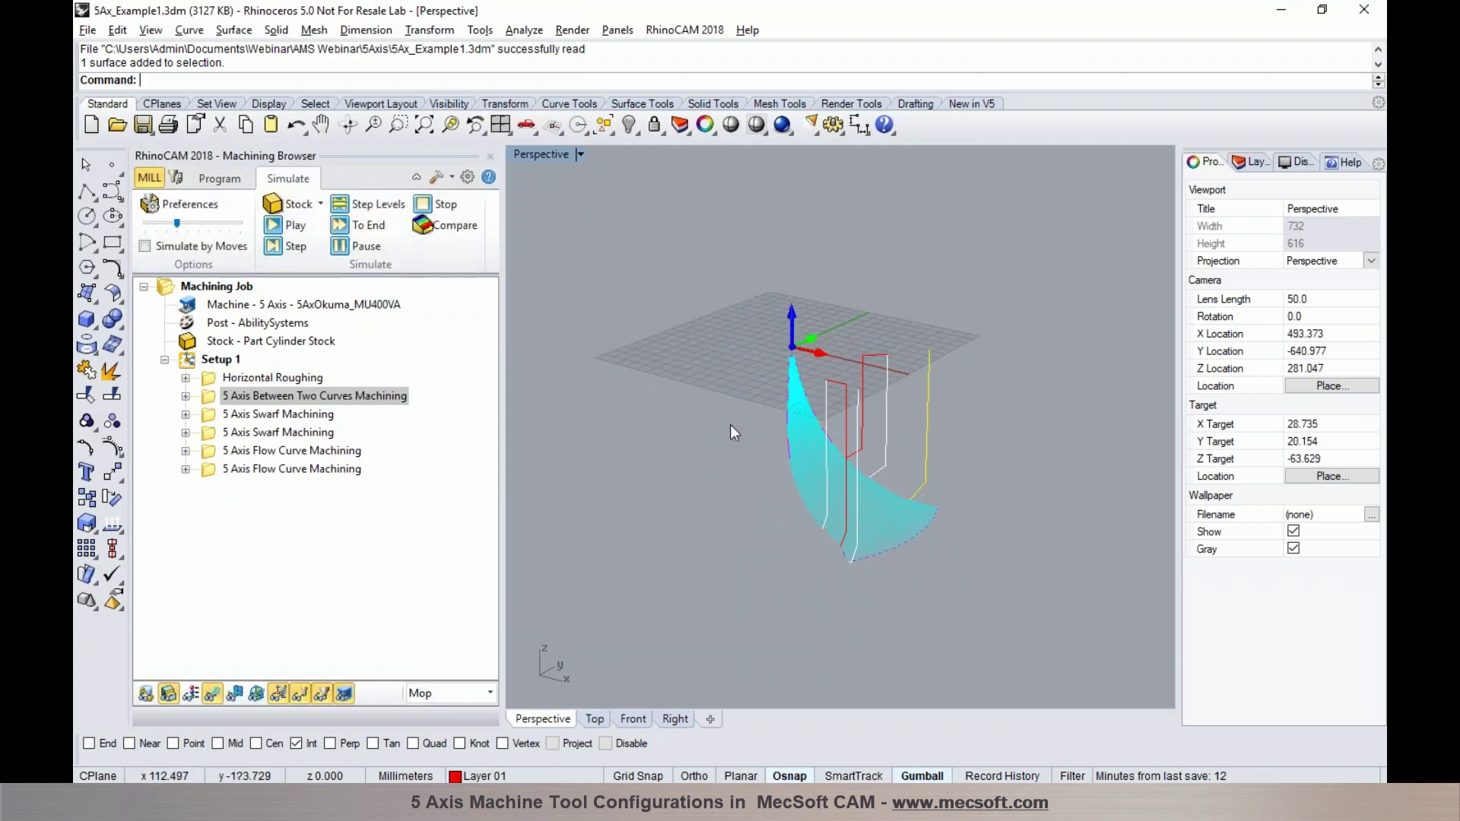
pyautogui.click(291, 225)
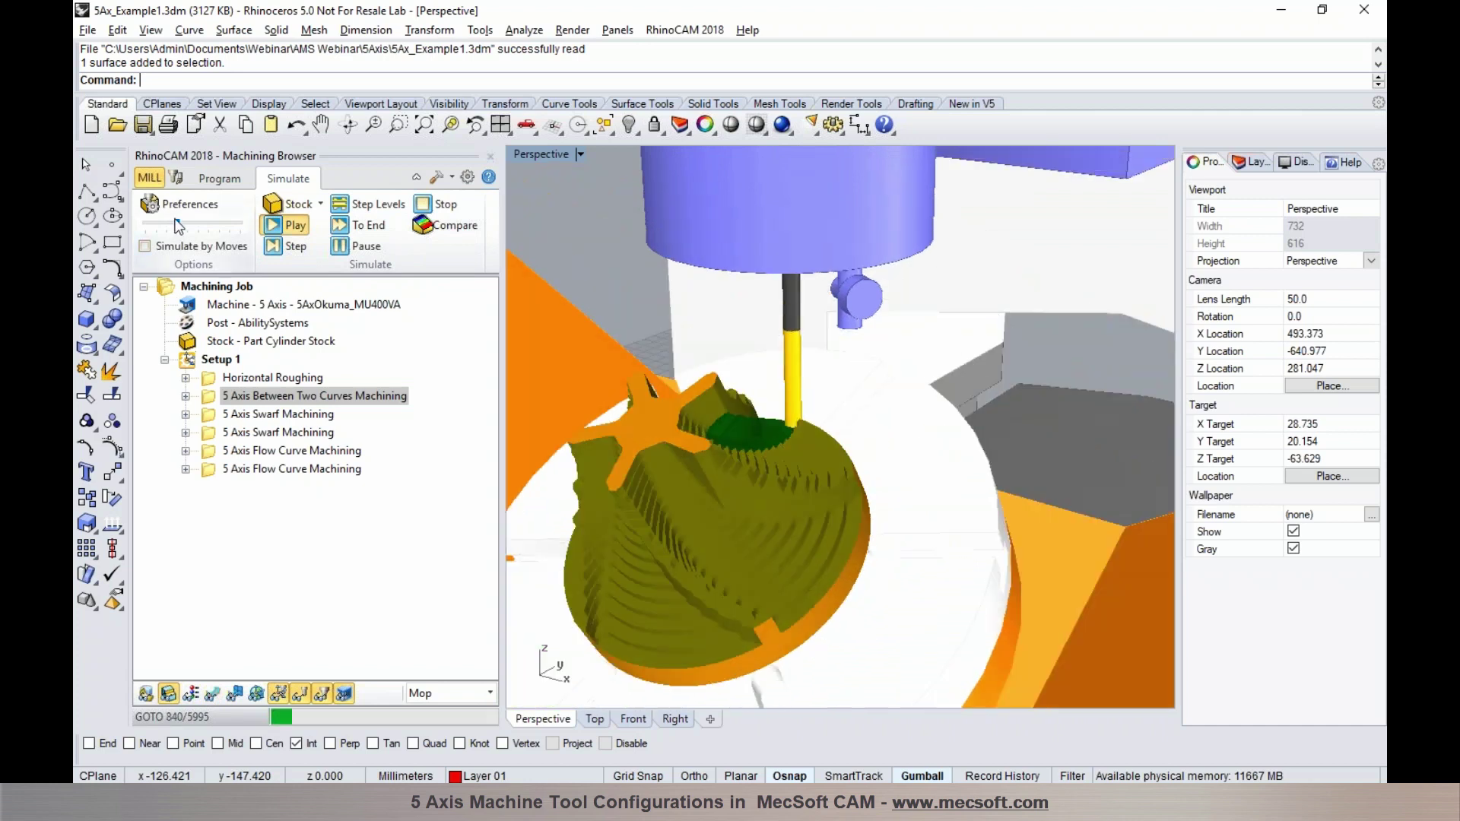
pyautogui.moveTo(177, 222); pyautogui.dragTo(154, 225)
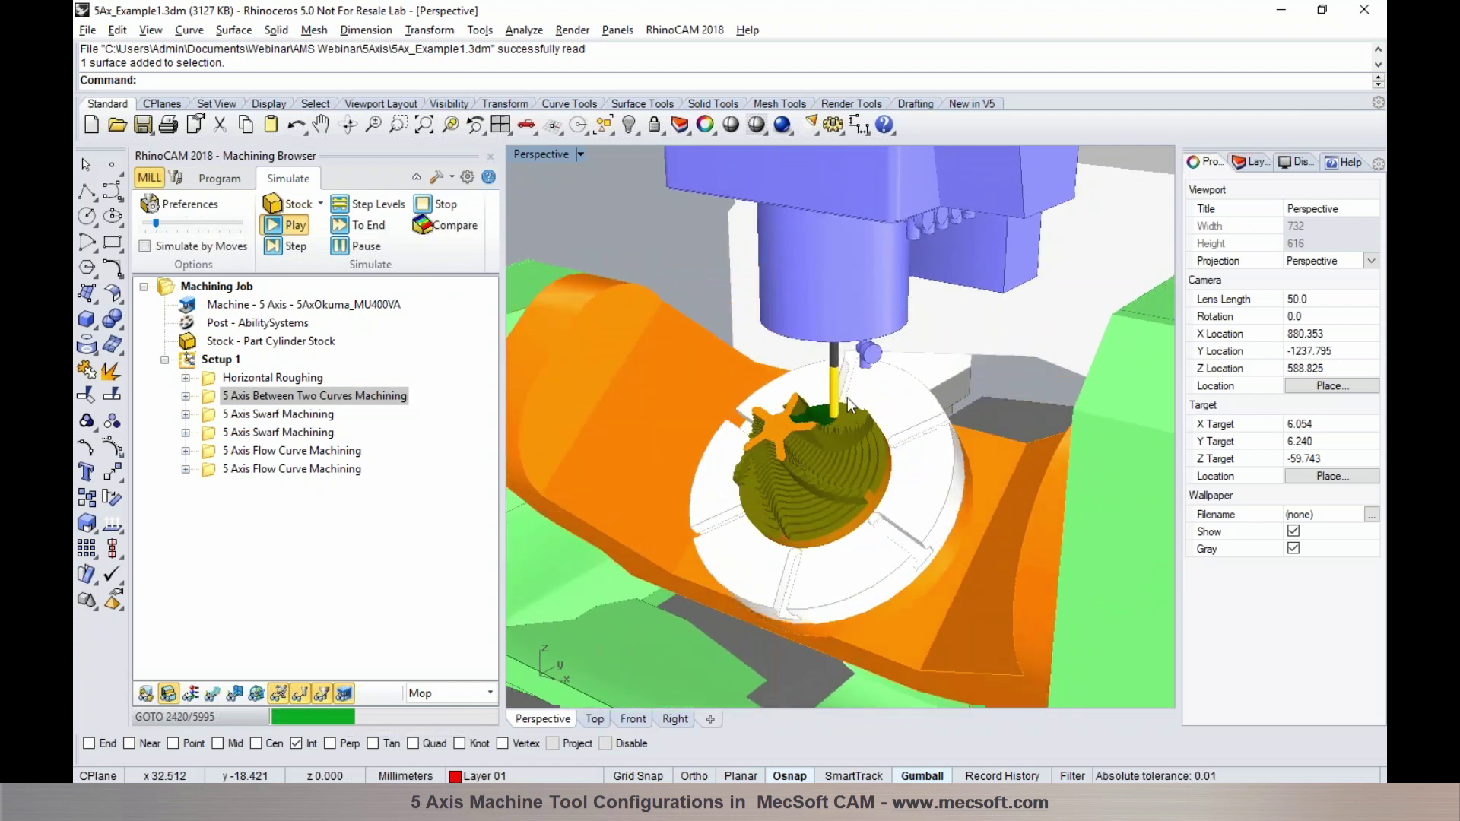
pyautogui.scroll(-5, 859, 433)
pyautogui.scroll(-3, 865, 458)
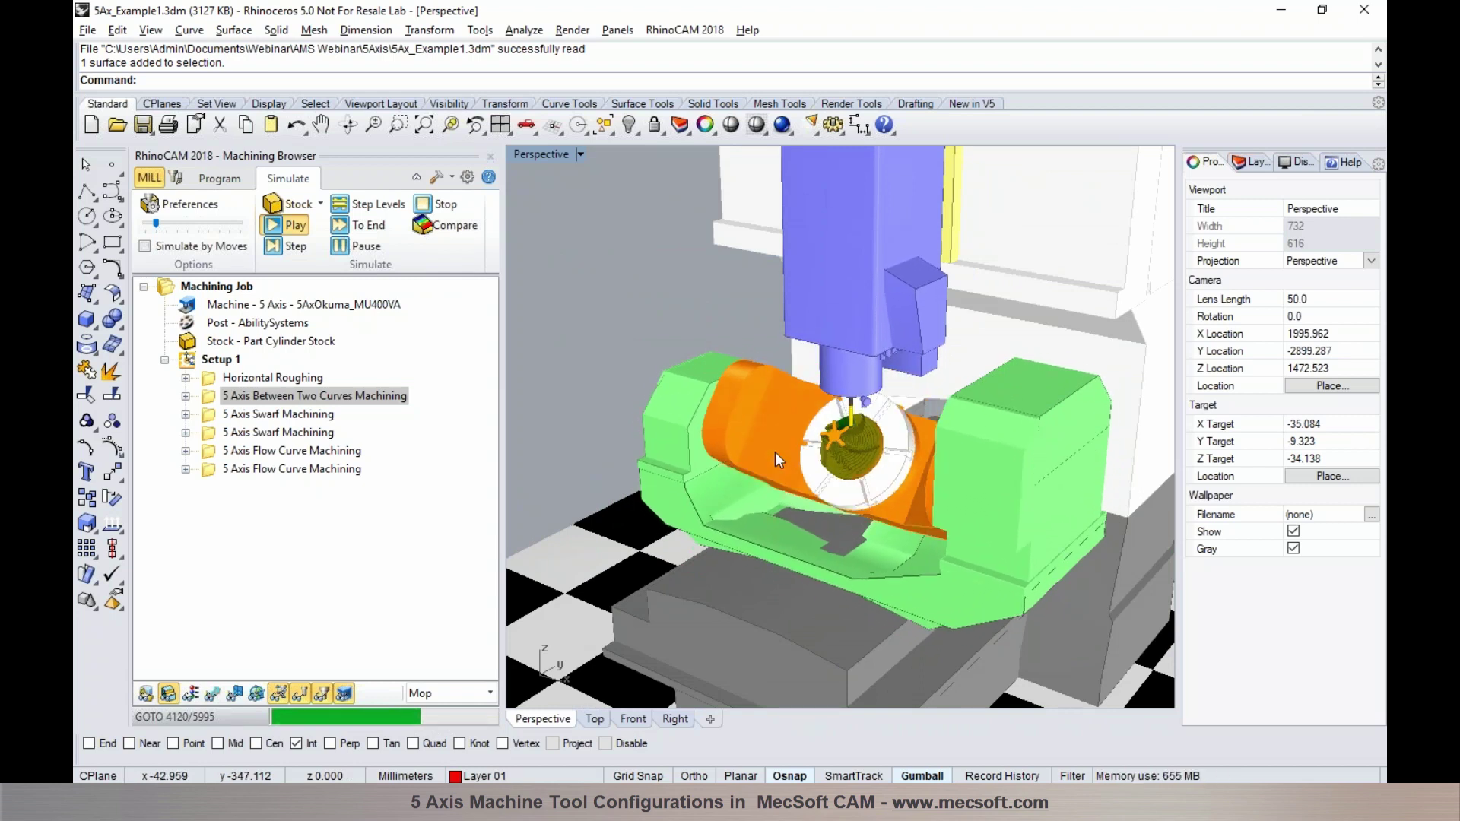
pyautogui.scroll(3, 837, 436)
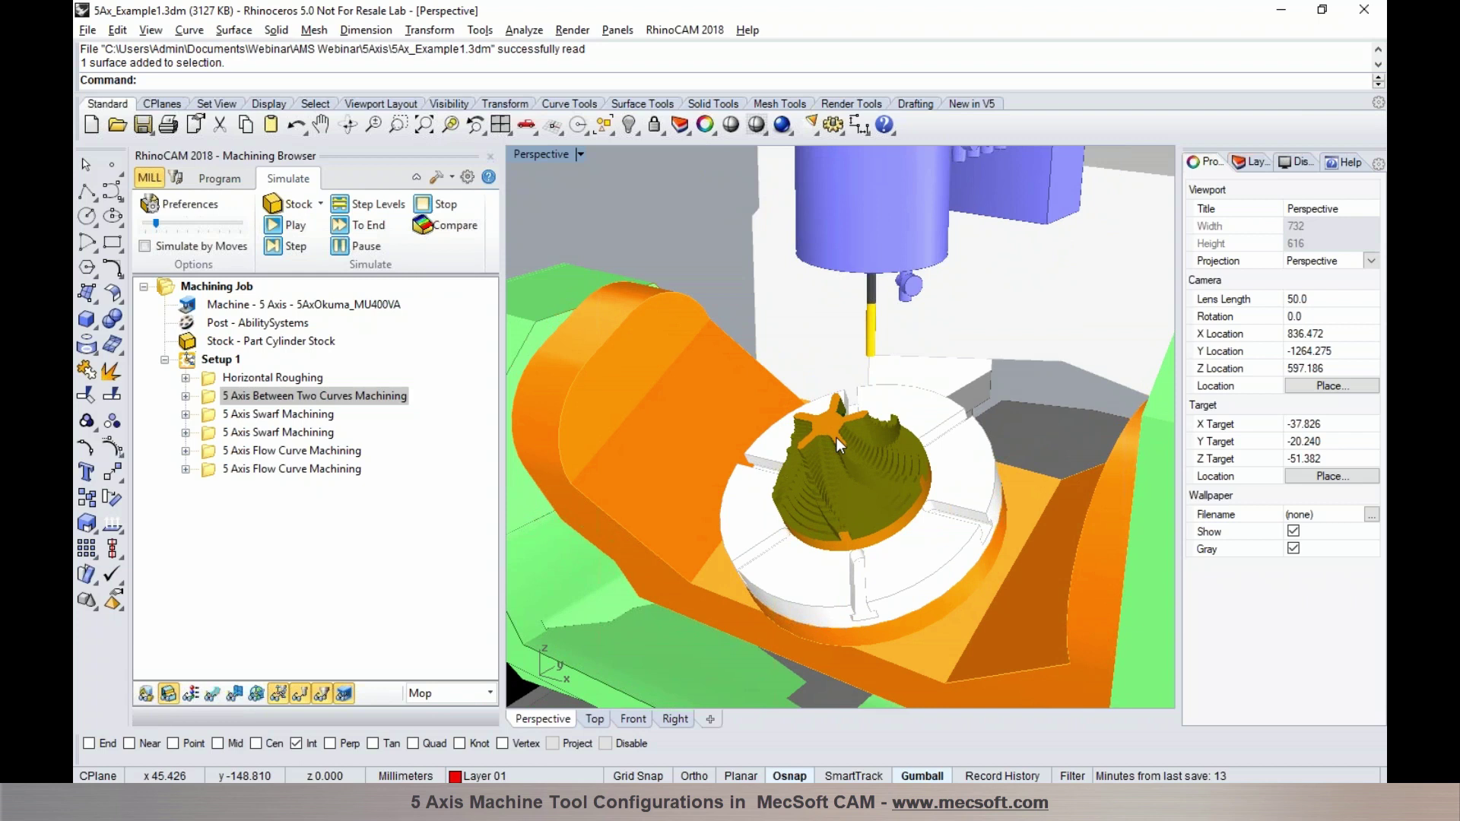
# - Simulate the first and second 5 Axis Swarf Machining operations in turn
pyautogui.click(302, 416)
pyautogui.click(276, 226)
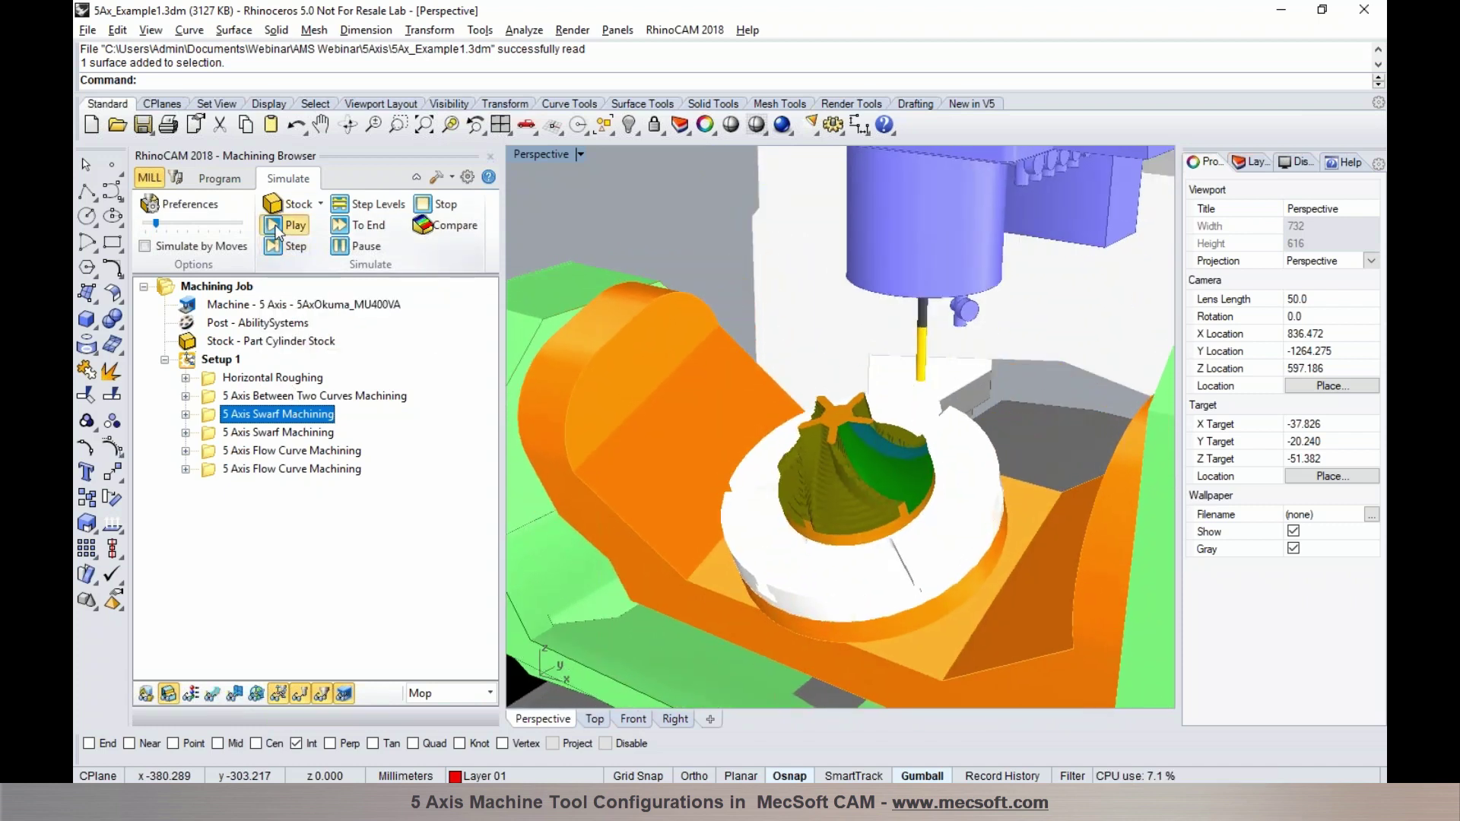
pyautogui.press('Down')
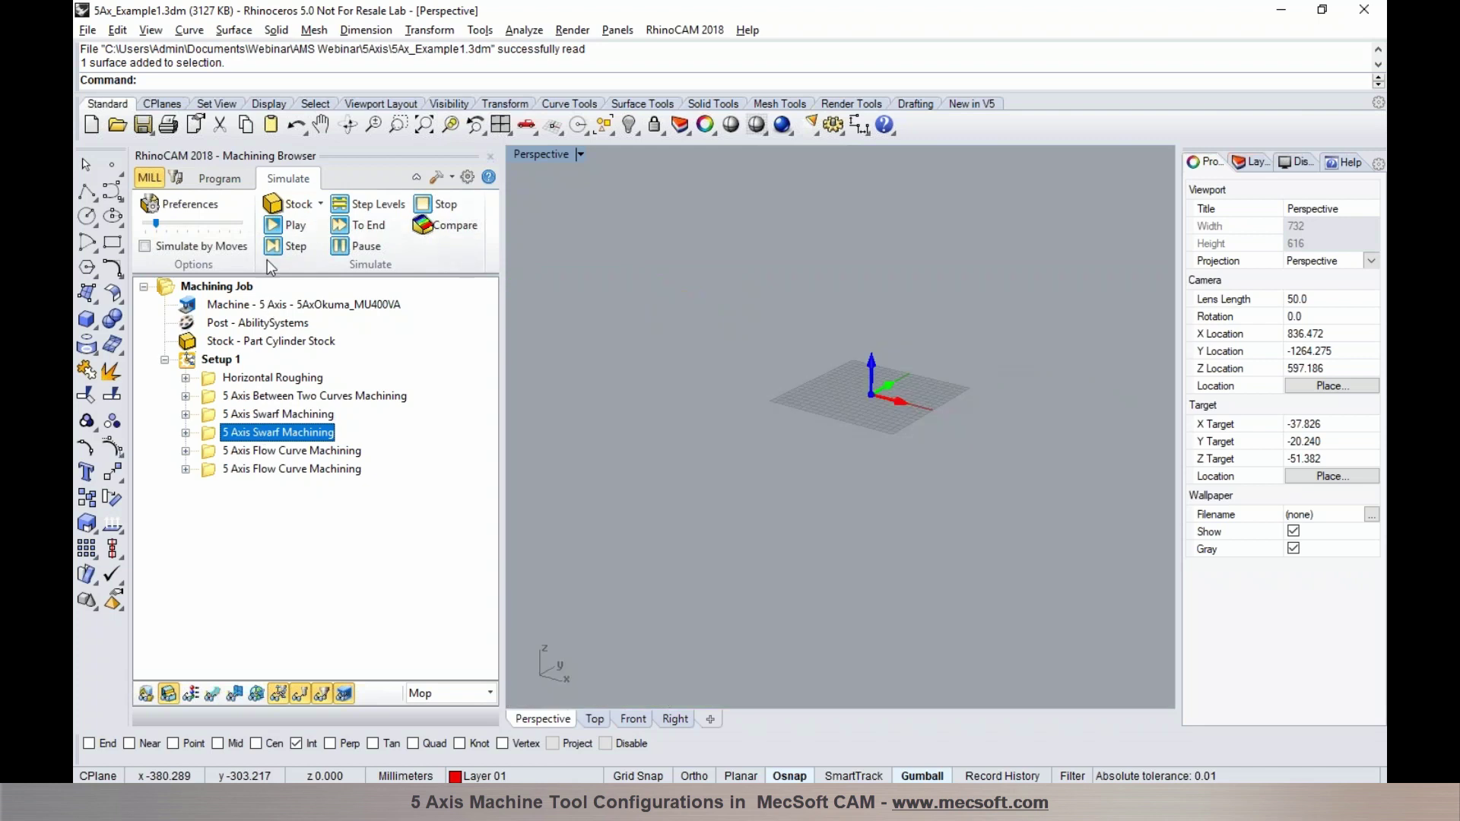
pyautogui.click(276, 224)
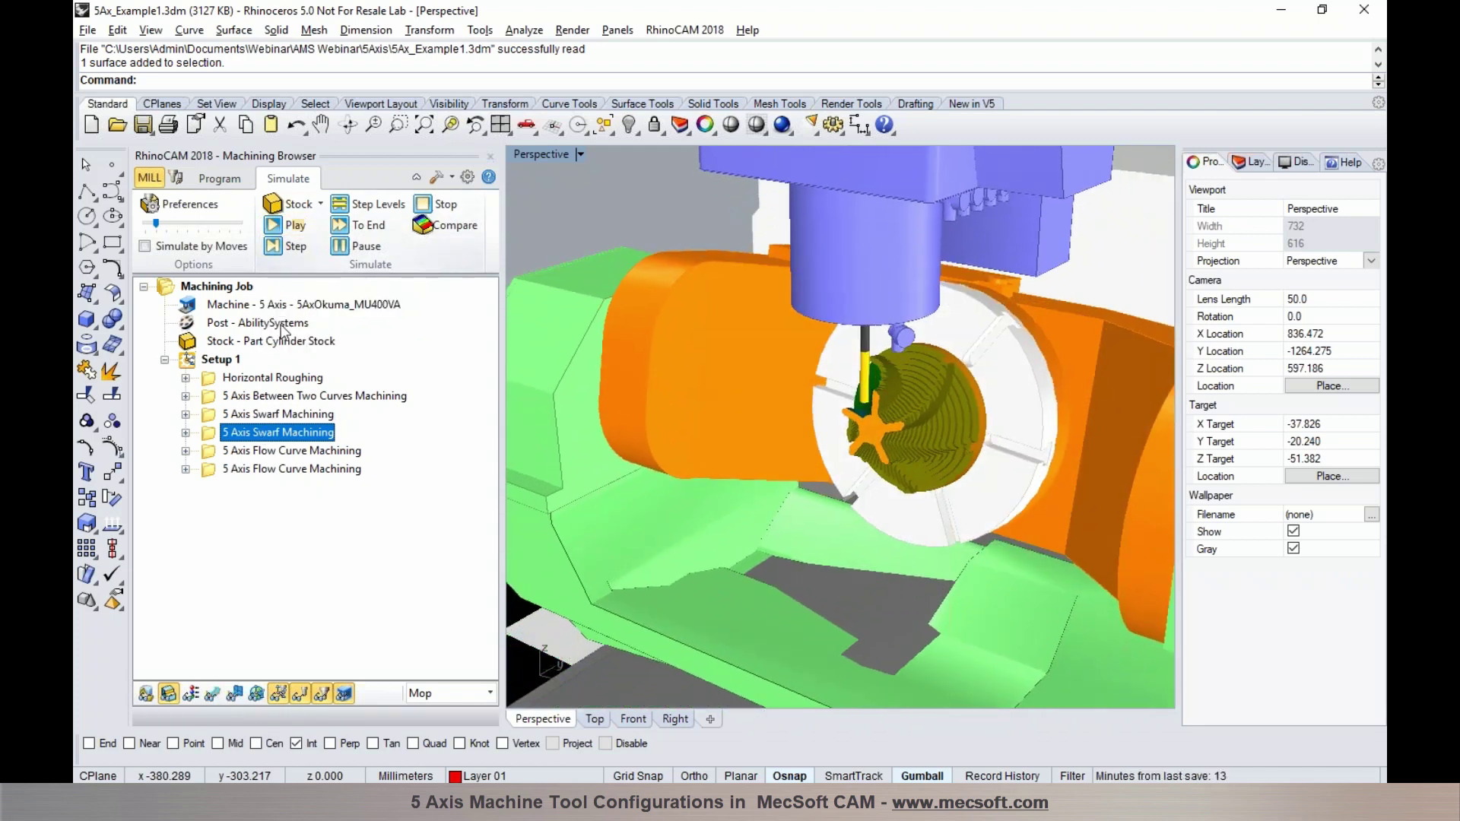
# - Simulate both 5 Axis Flow Curve Machining operations to finish cutting the impeller blades
pyautogui.click(281, 453)
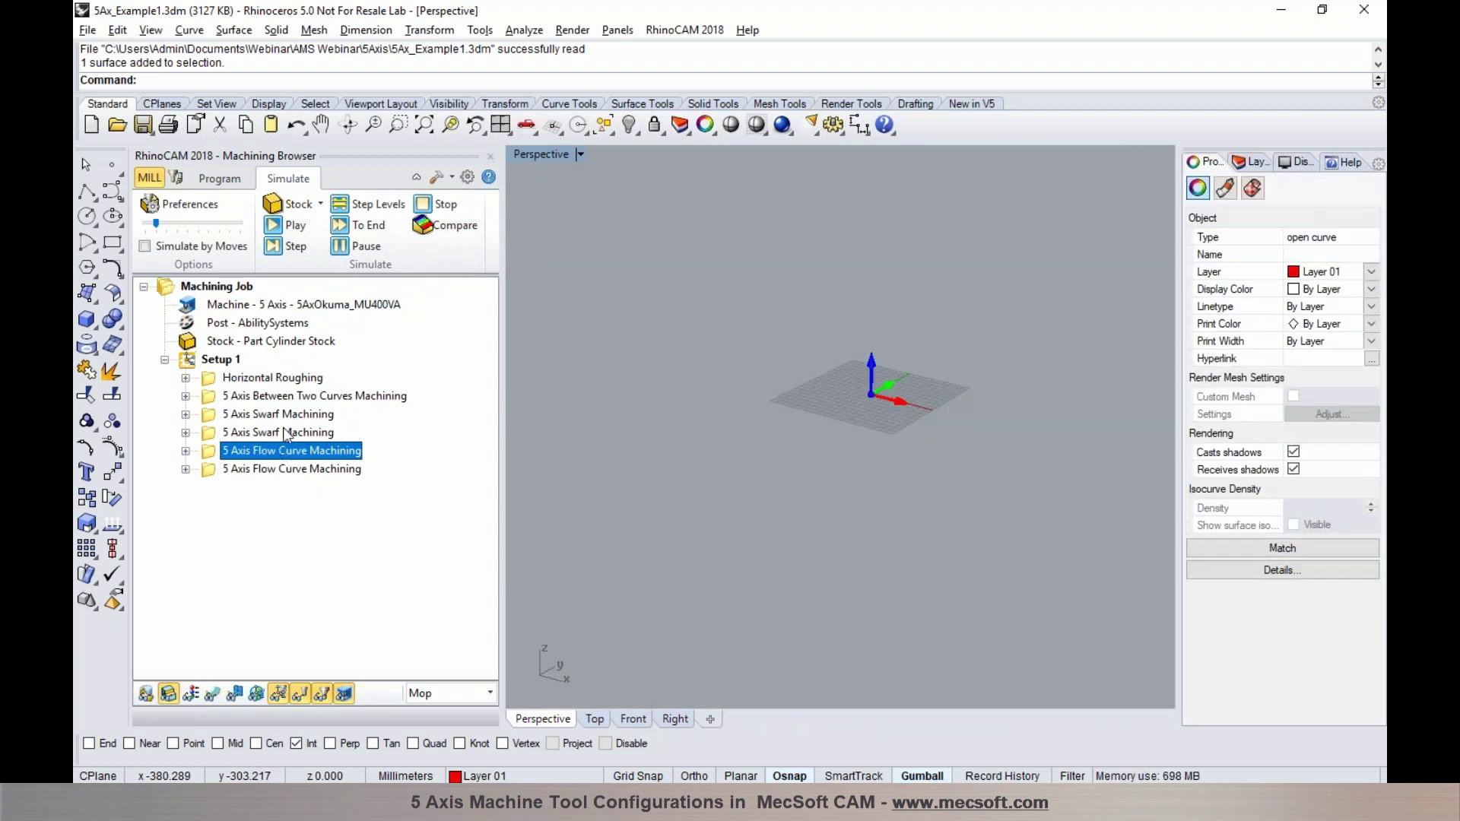
pyautogui.click(277, 227)
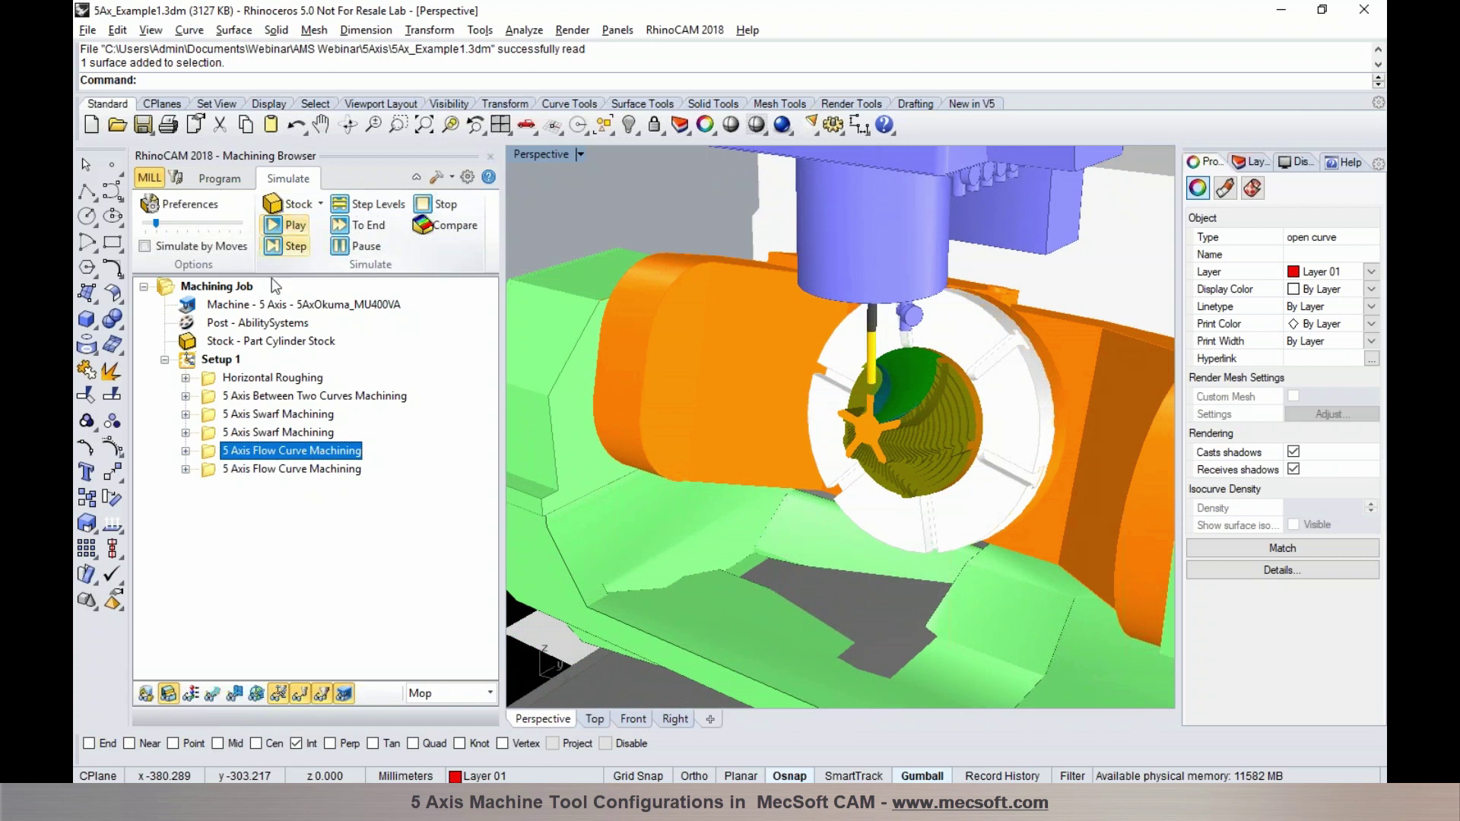
pyautogui.click(271, 468)
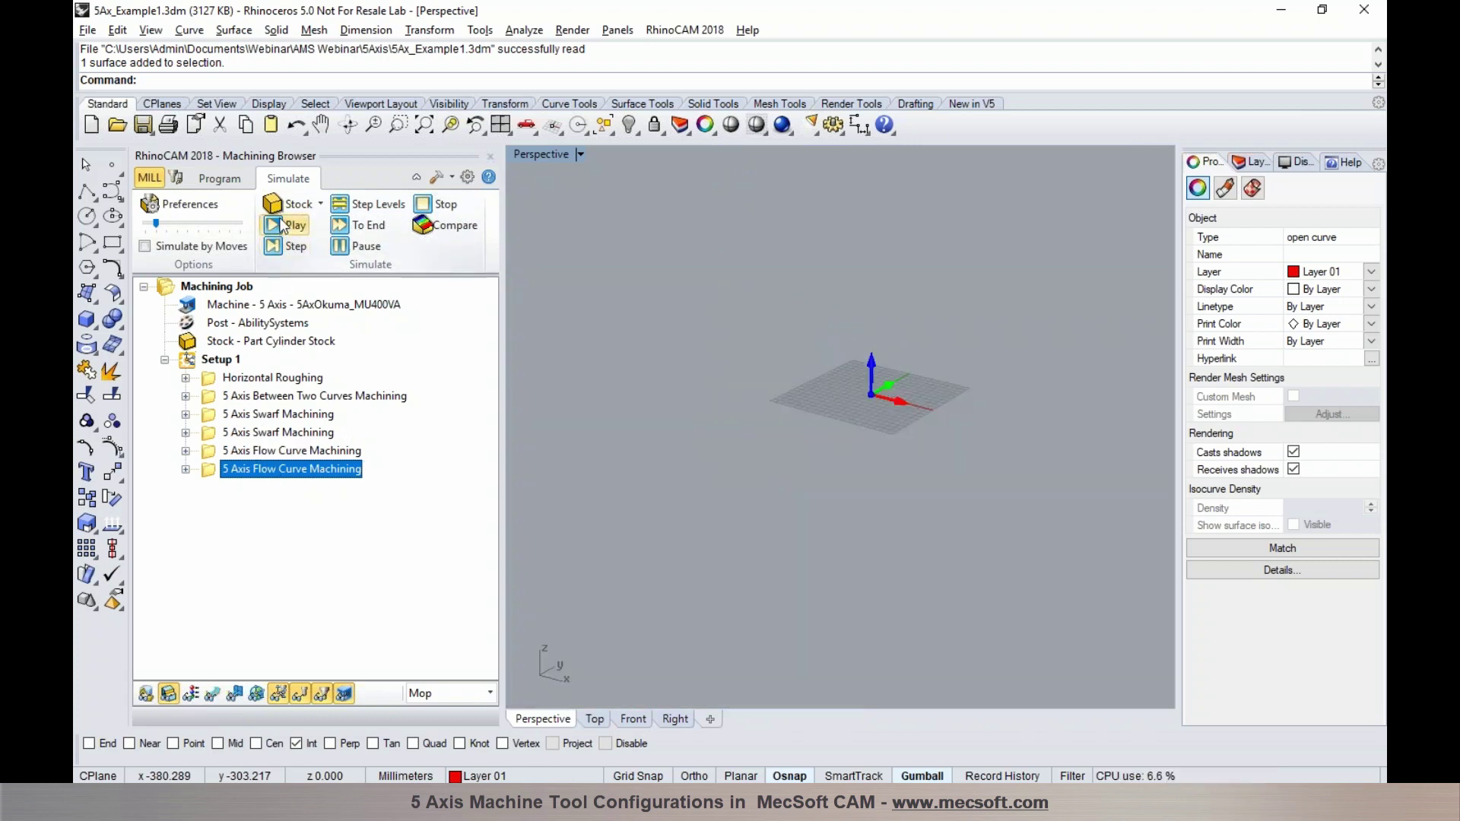
pyautogui.click(283, 225)
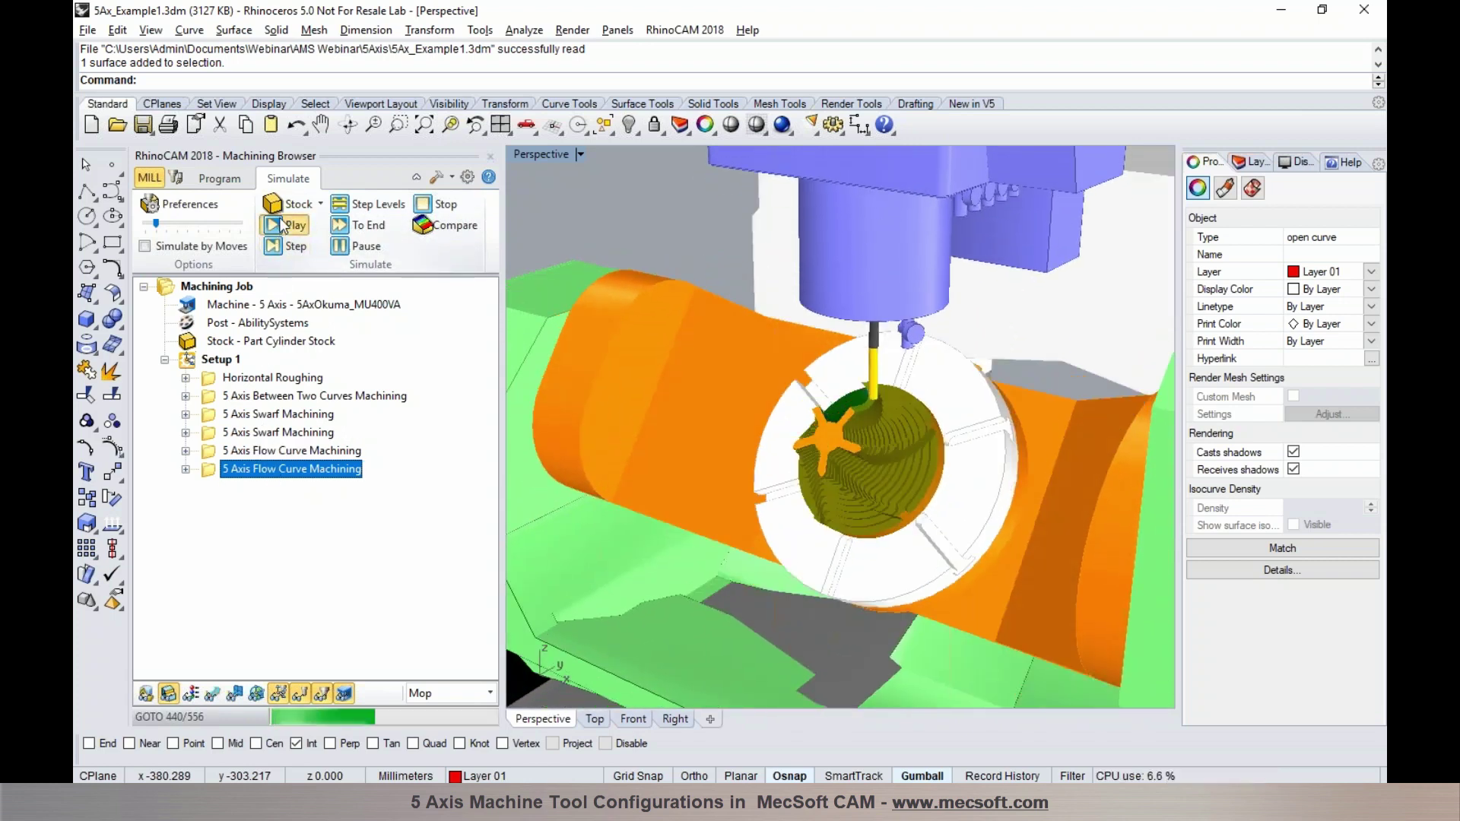
pyautogui.scroll(5, 884, 397)
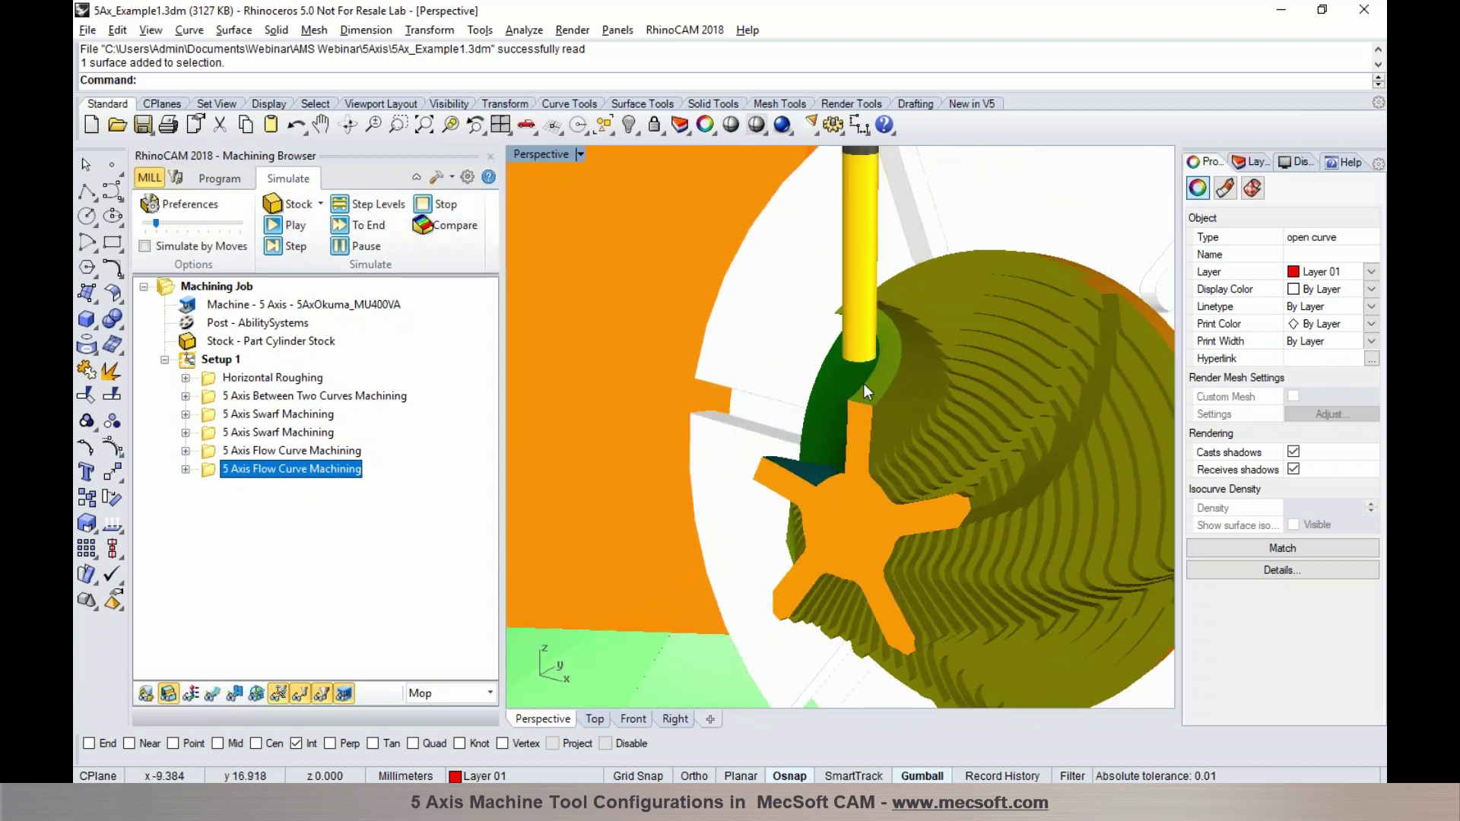
pyautogui.scroll(-2, 864, 385)
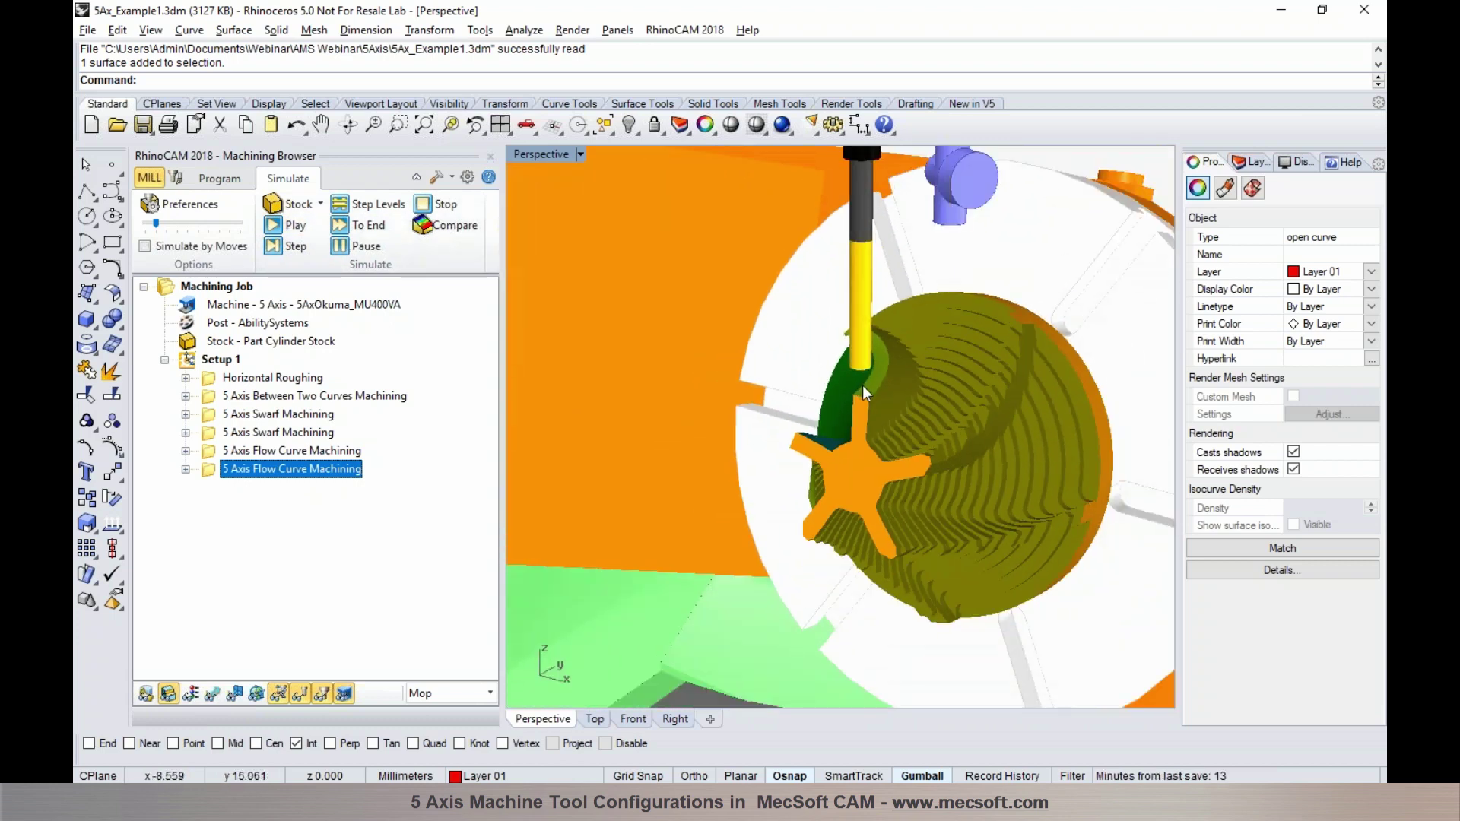